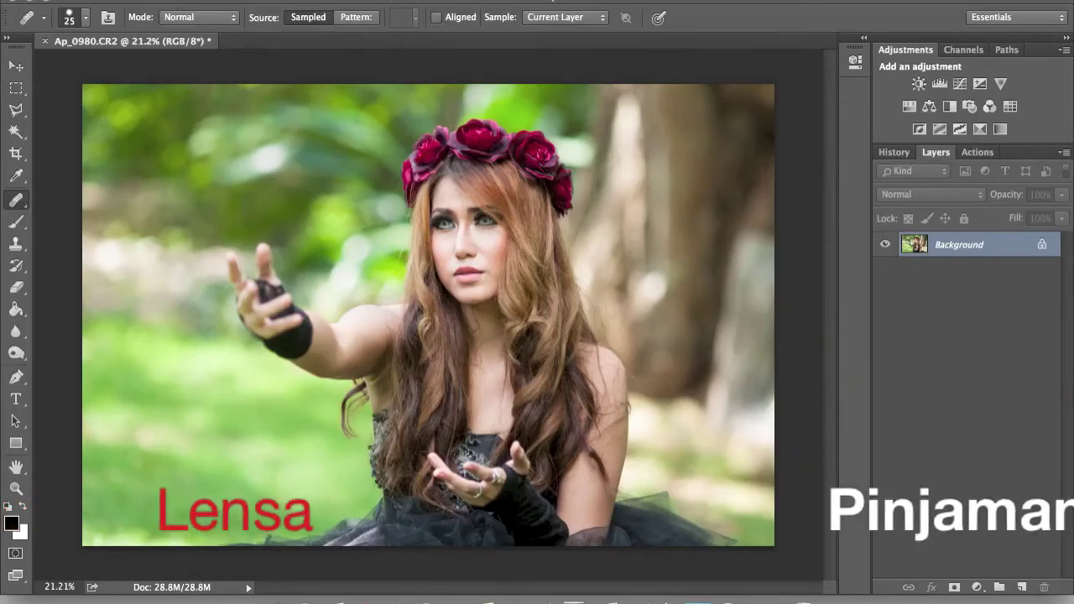
Apply Noiseware's Default preset, with 70% luminance and 80% colour noise reduction.
click(395, 2)
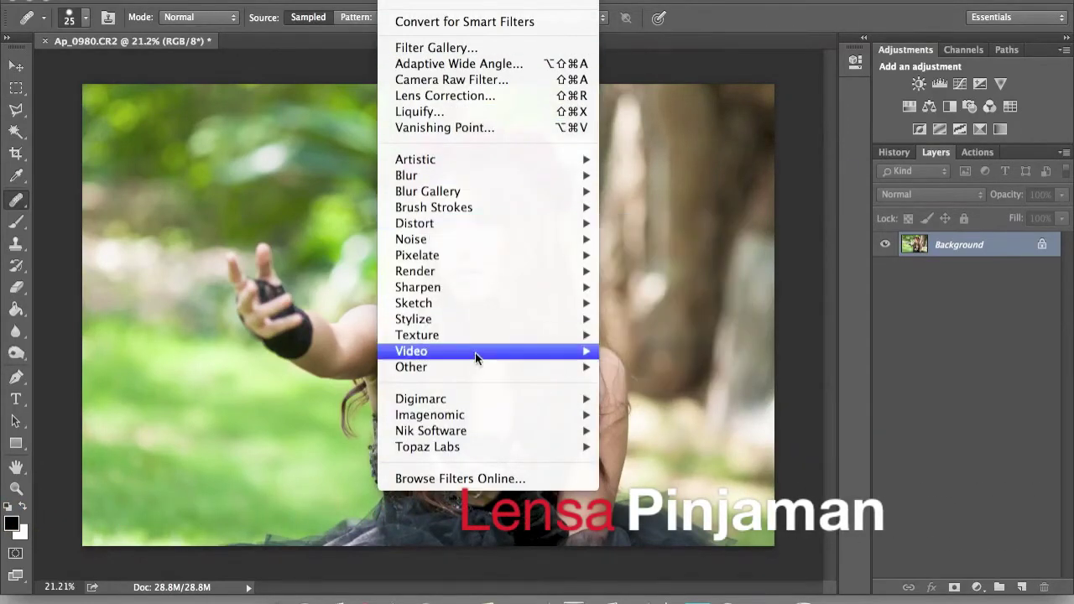
mouse_move(430, 415)
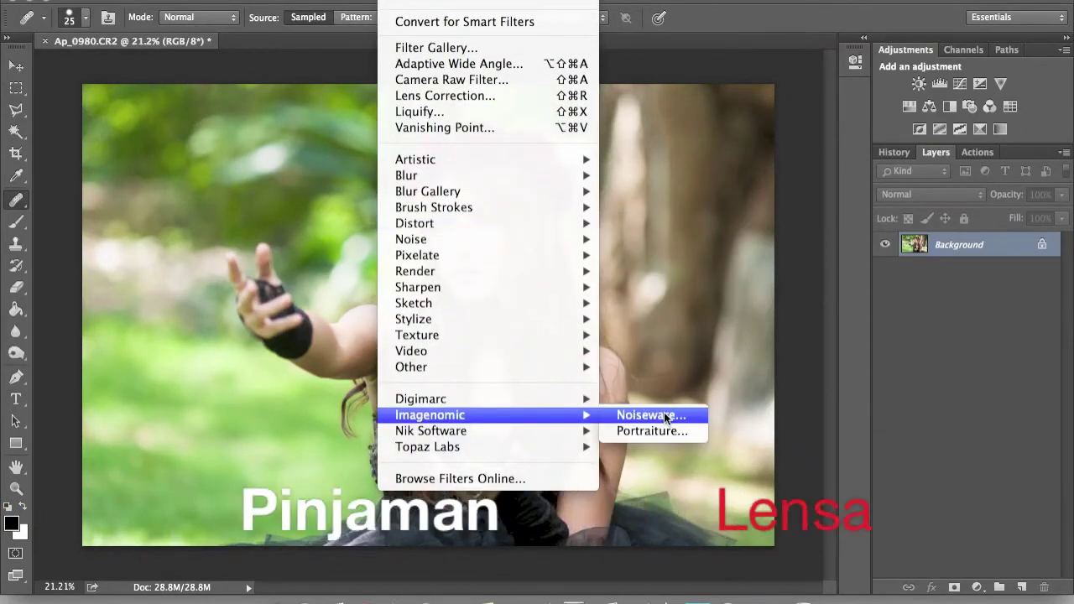
click(664, 412)
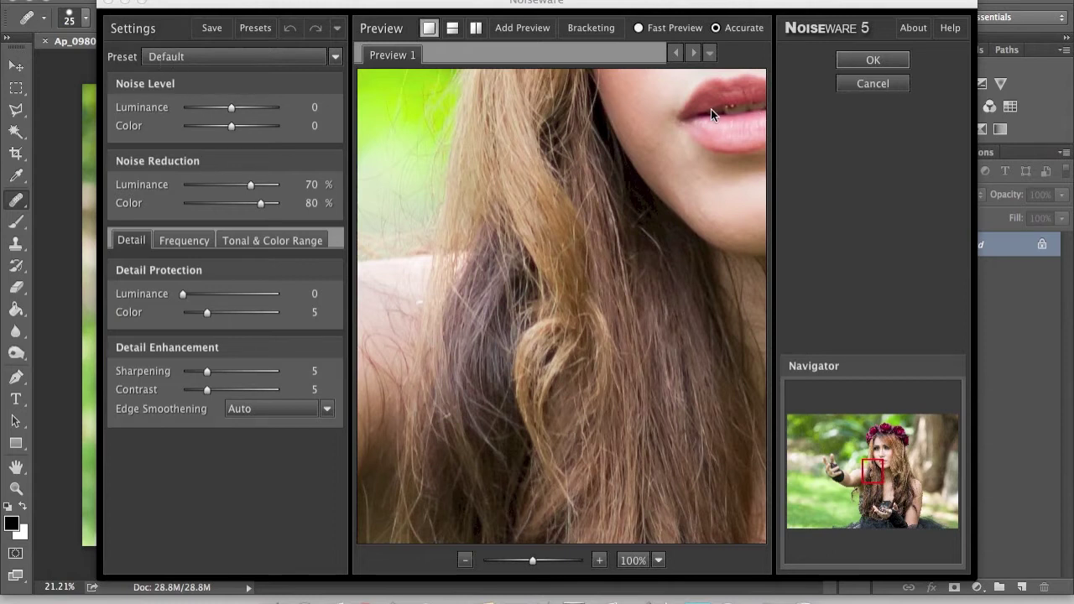
click(873, 62)
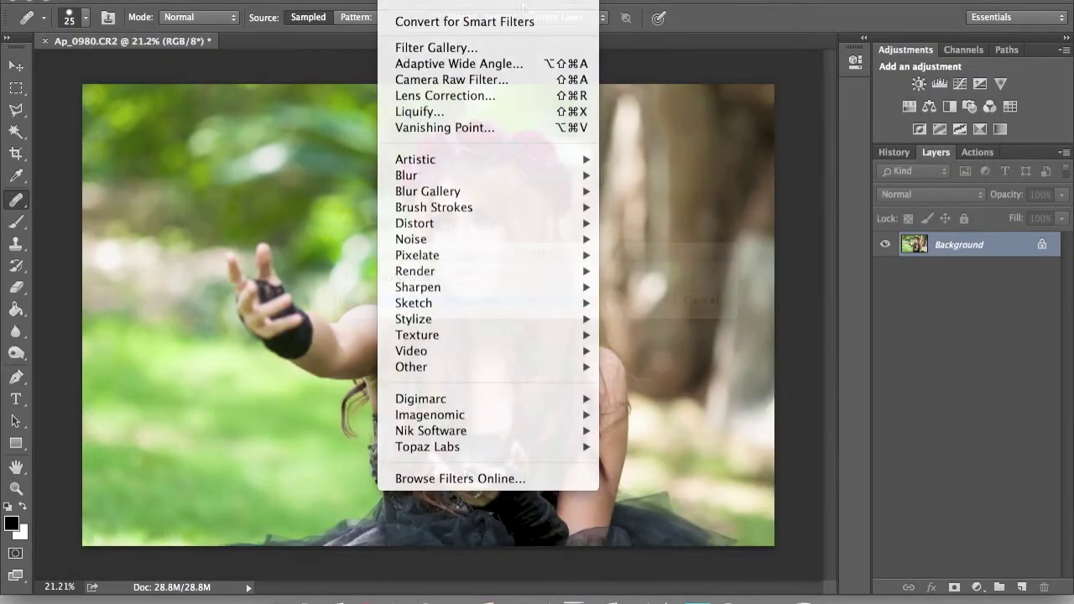
mouse_move(430, 414)
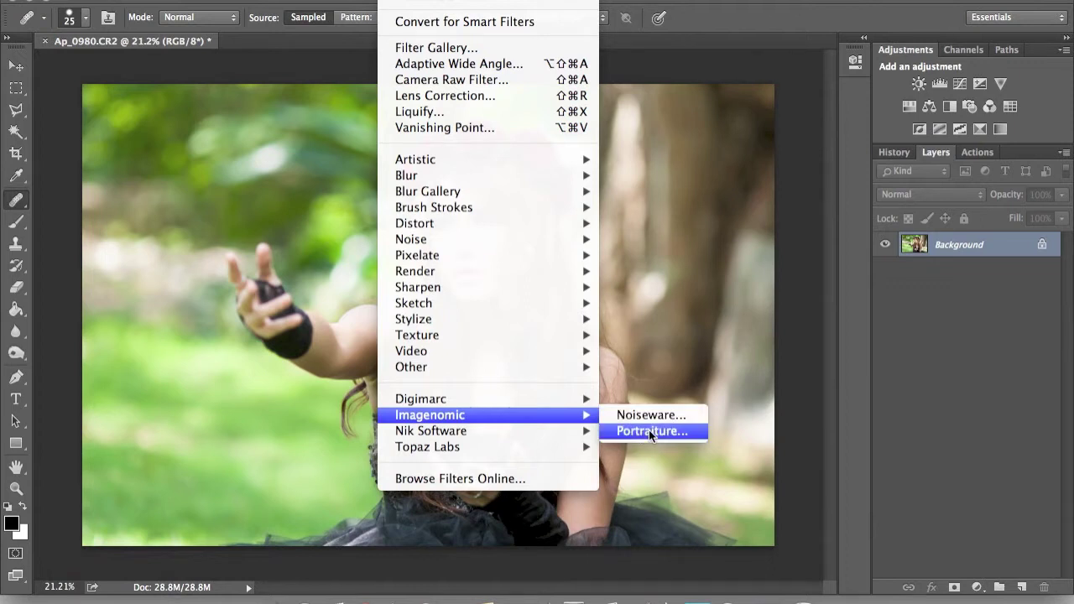
Run Portraiture's Default skin smoothing after checking the face in a zoomed preview.
click(649, 430)
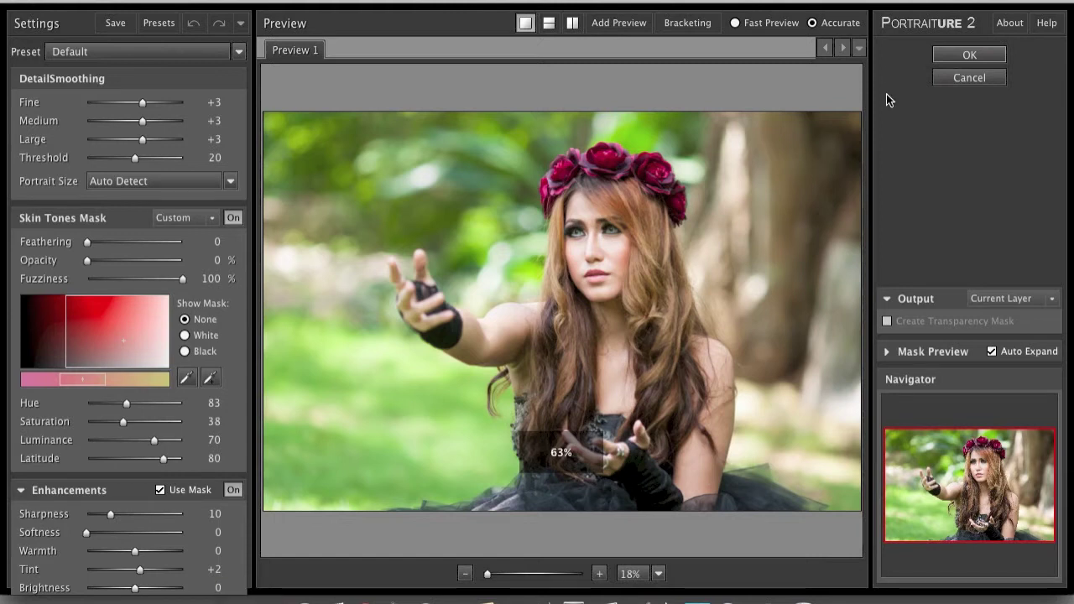
click(600, 574)
click(599, 574)
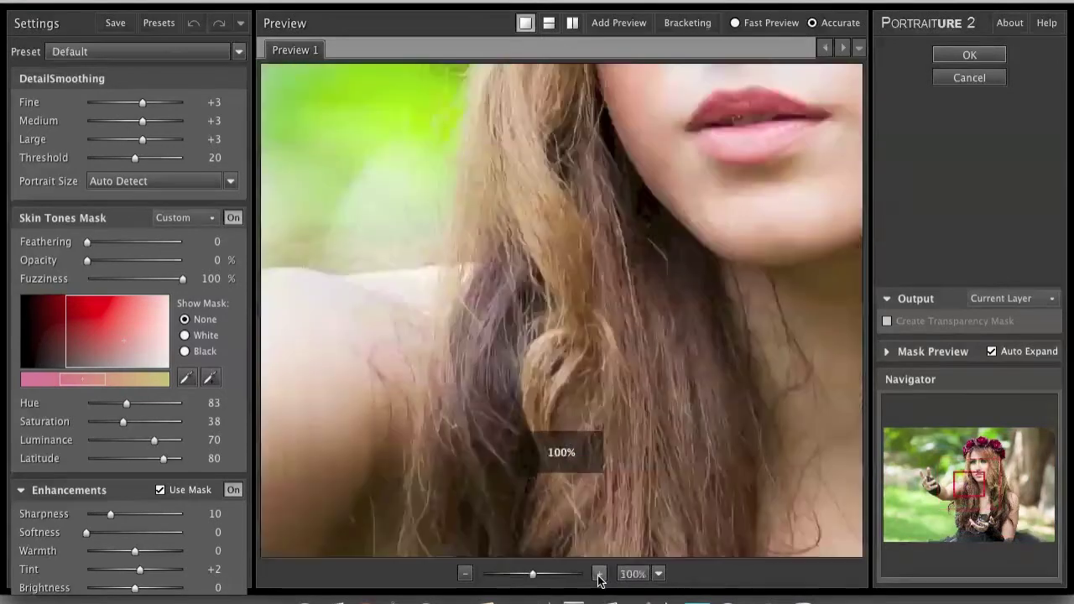
drag(770, 109, 582, 374)
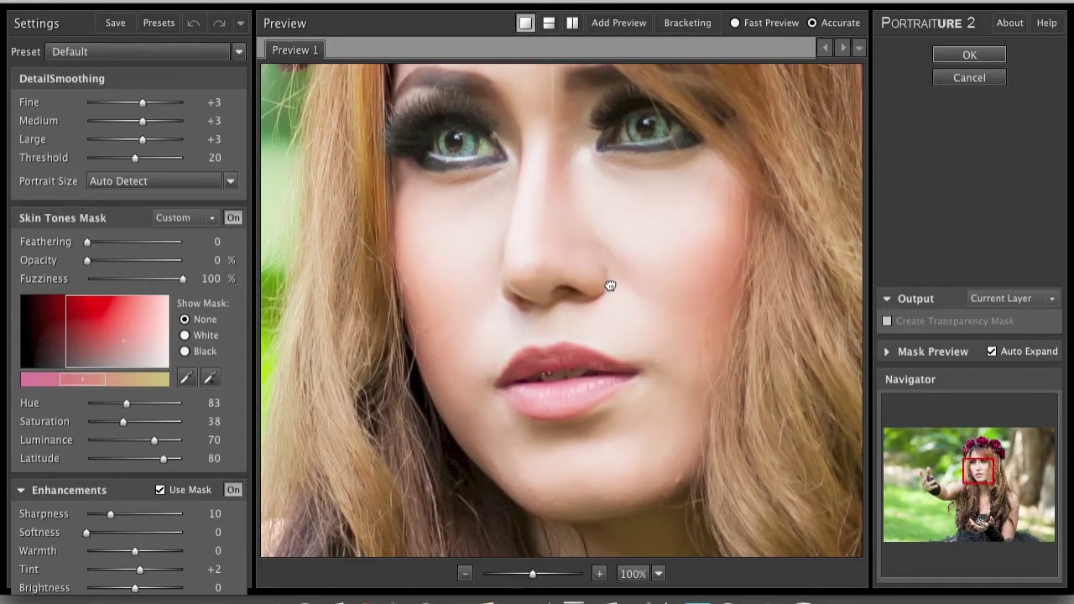
click(957, 52)
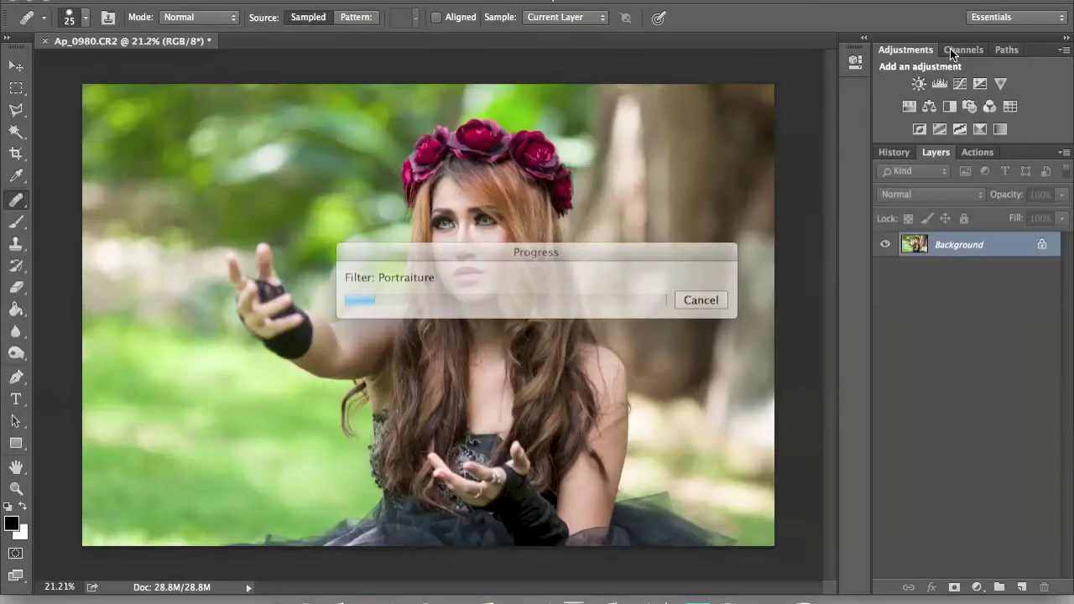
Launch Color Efex Pro 4 and load the AP Soft Detail recipe from Recipes.
click(394, 0)
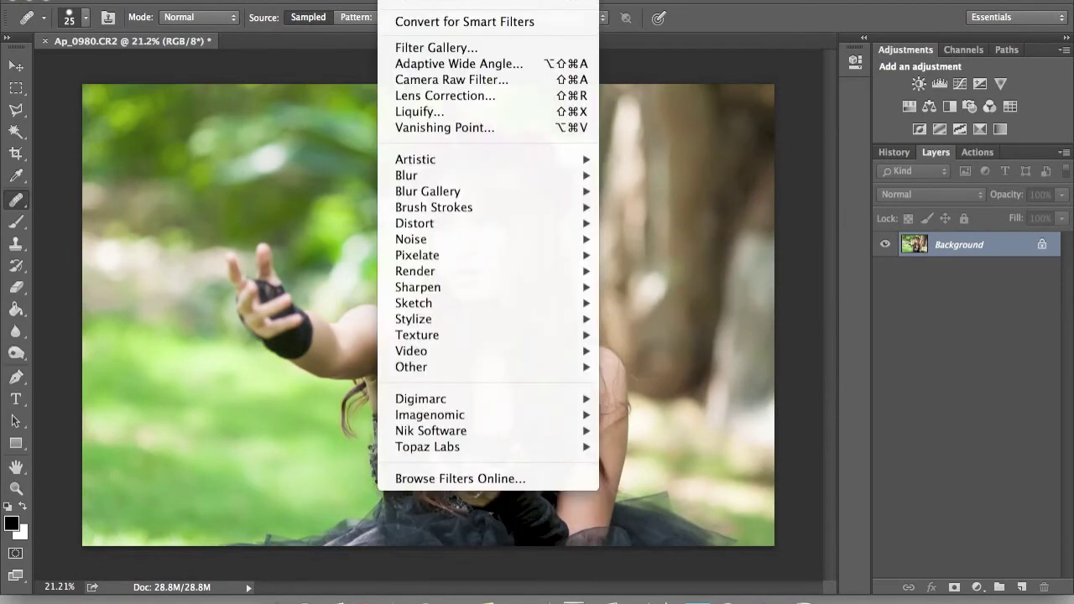
mouse_move(430, 430)
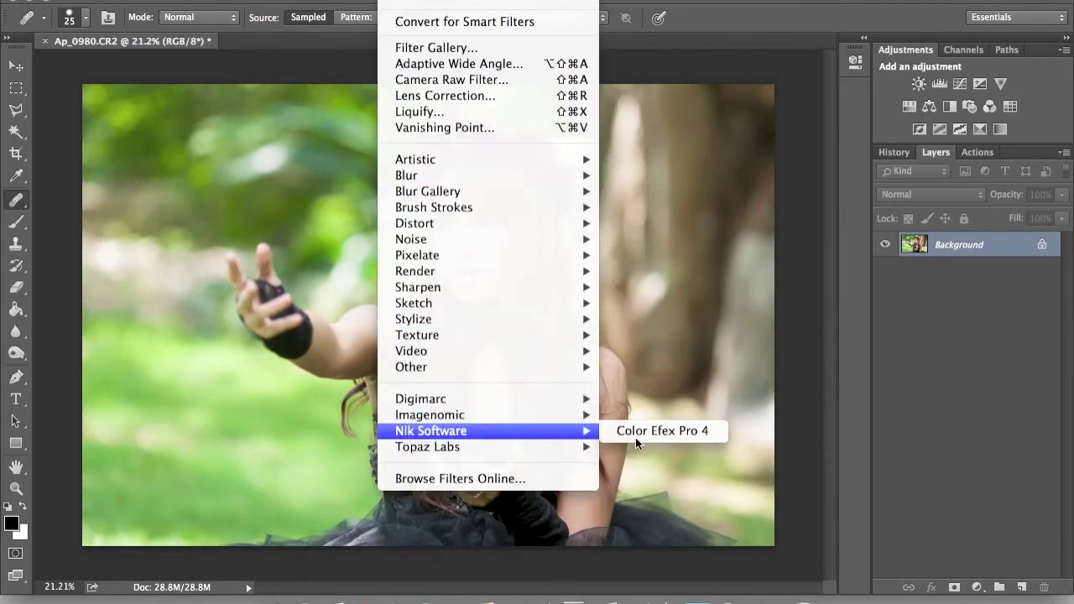
click(647, 430)
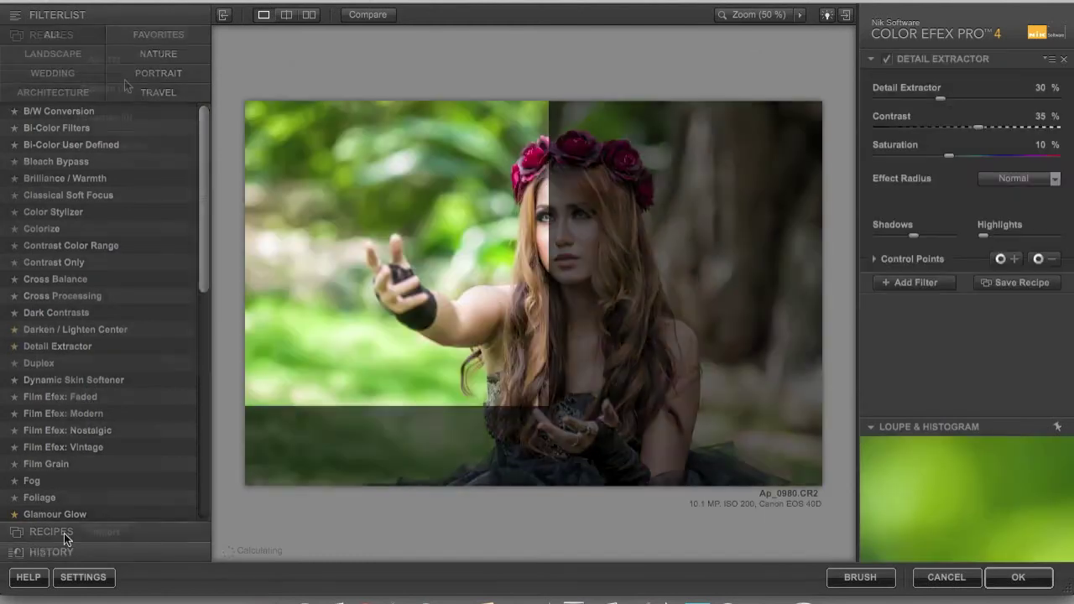
click(65, 532)
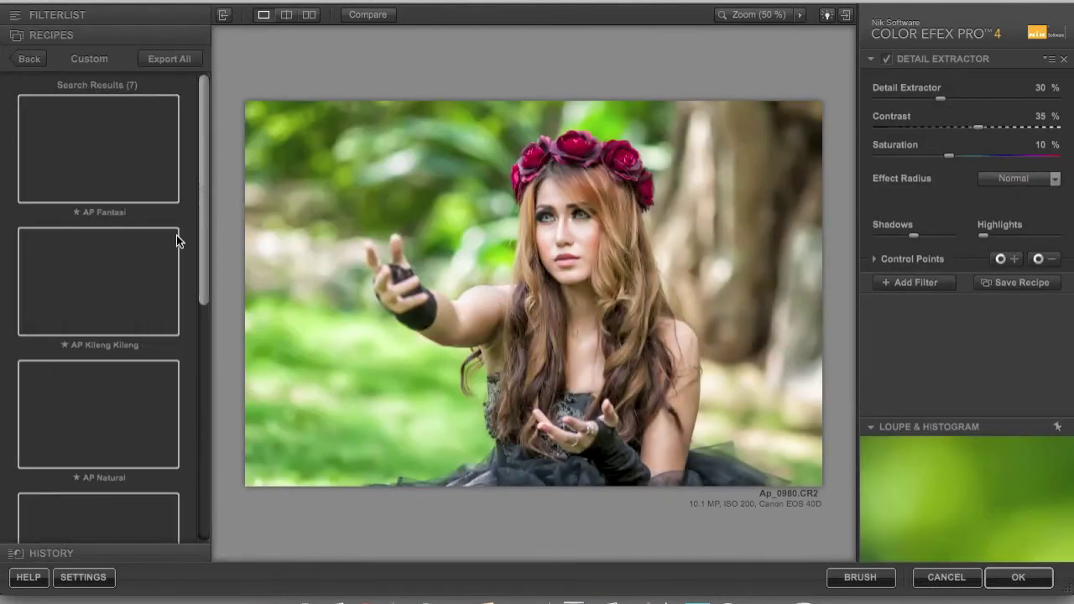
scroll(117, 449, down, 1)
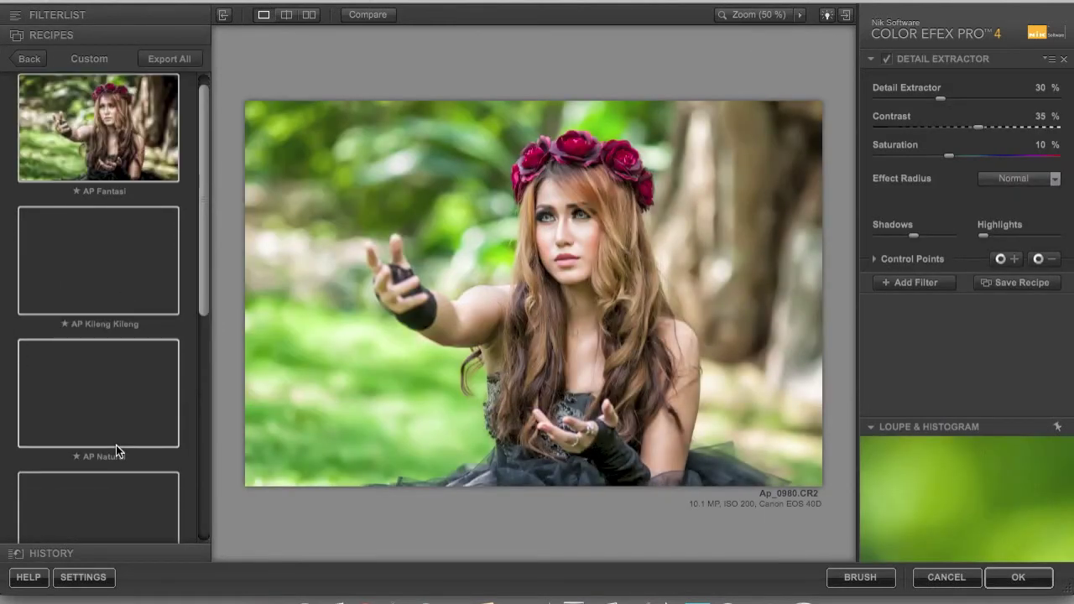
scroll(116, 445, down, 5)
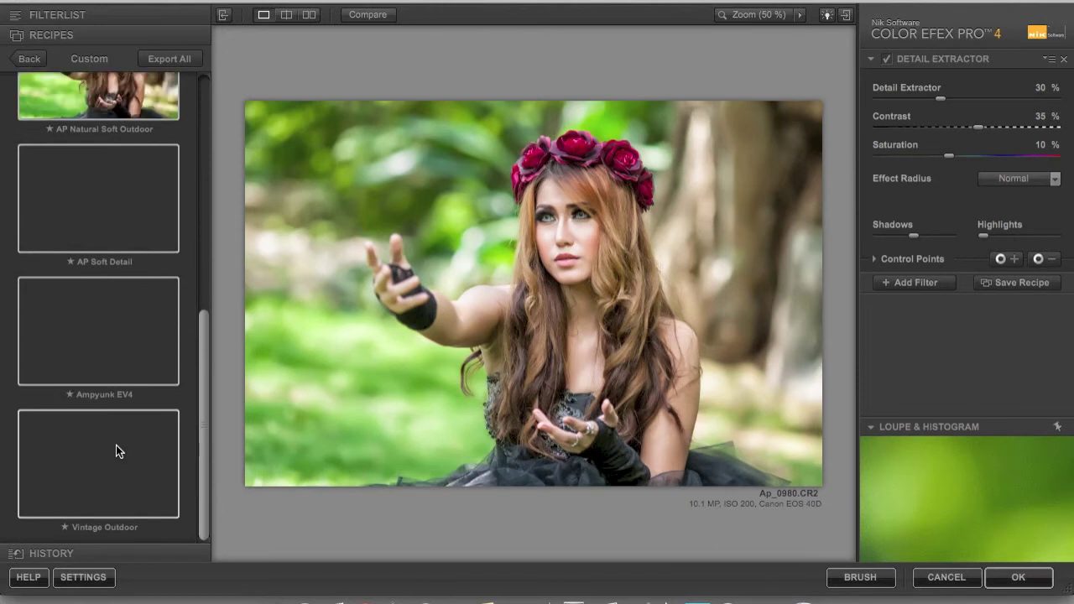
click(120, 213)
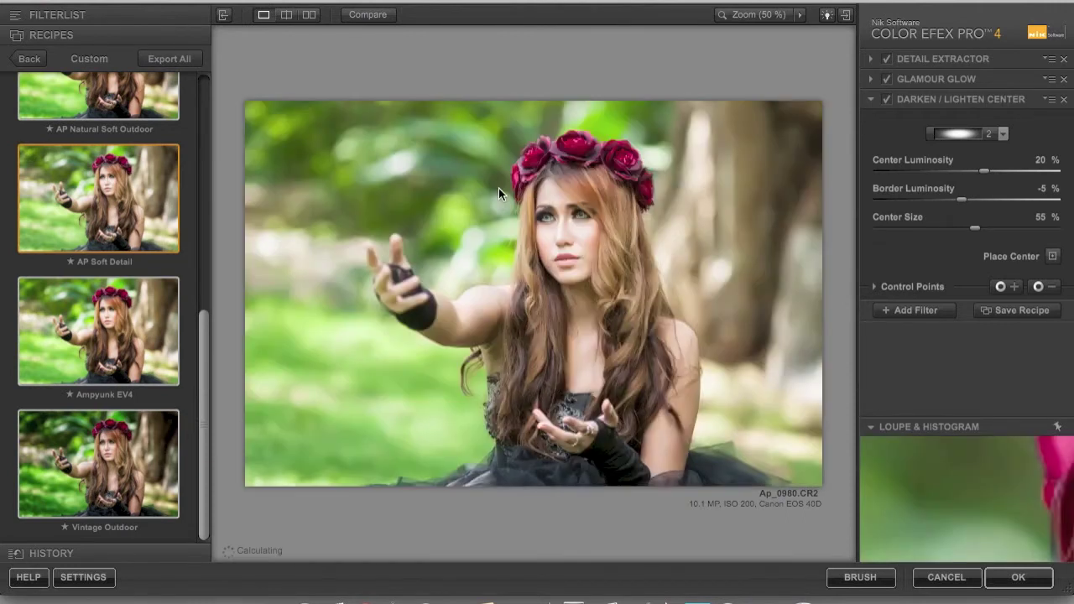
Place the Darken/Lighten Center on the woman and apply the stack as a new layer.
click(948, 56)
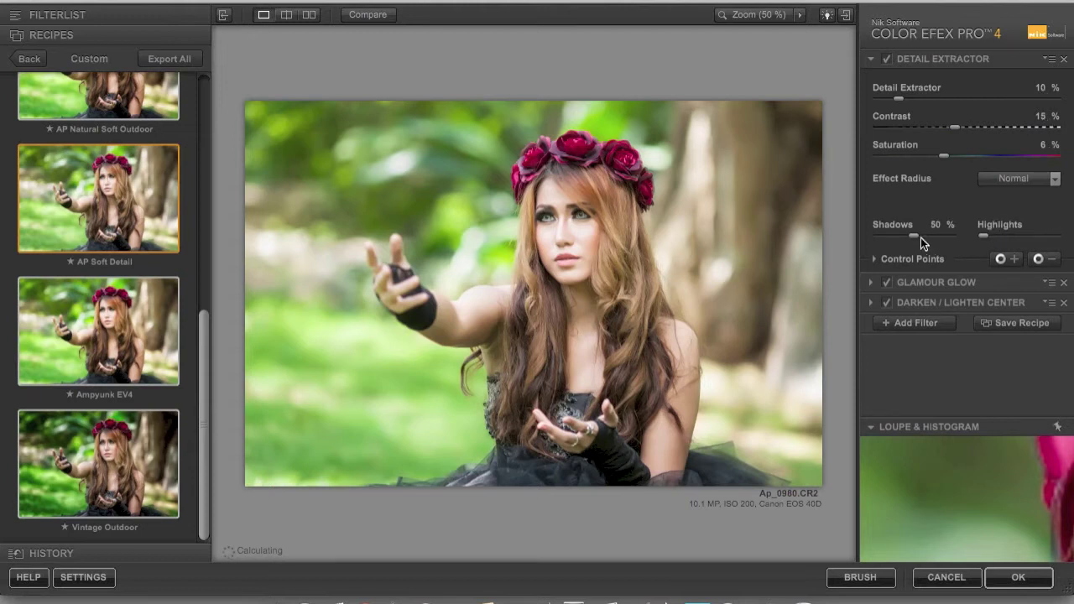
click(917, 284)
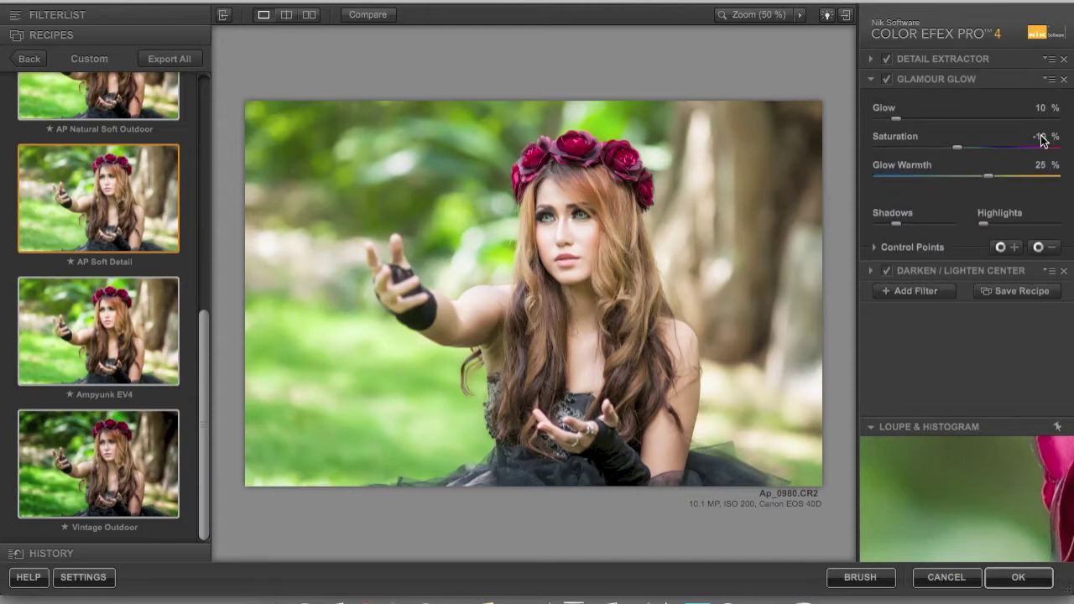
mouse_move(898, 225)
click(916, 269)
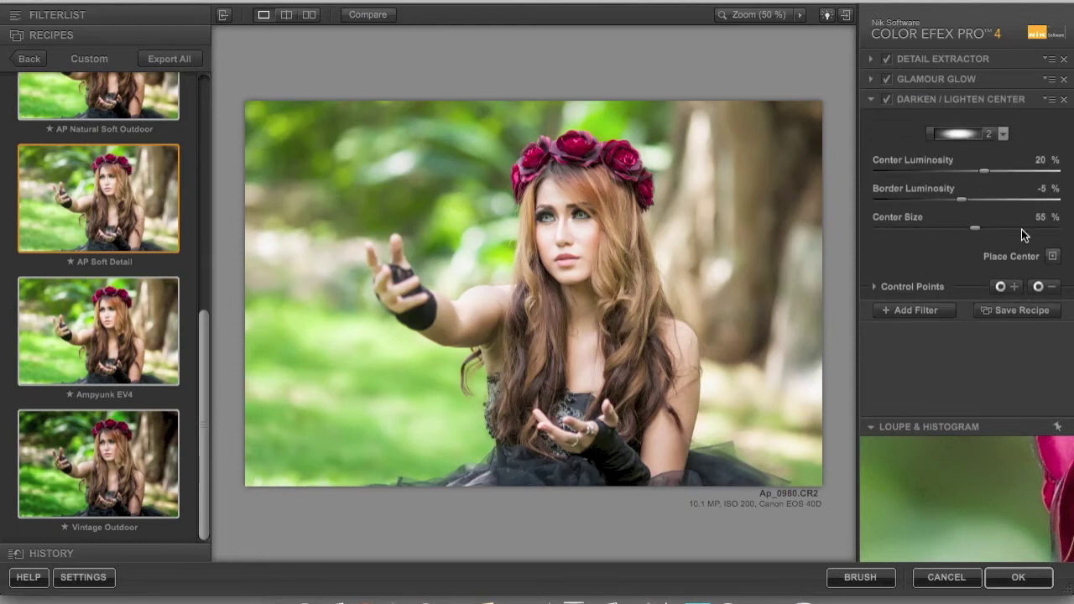
click(1052, 256)
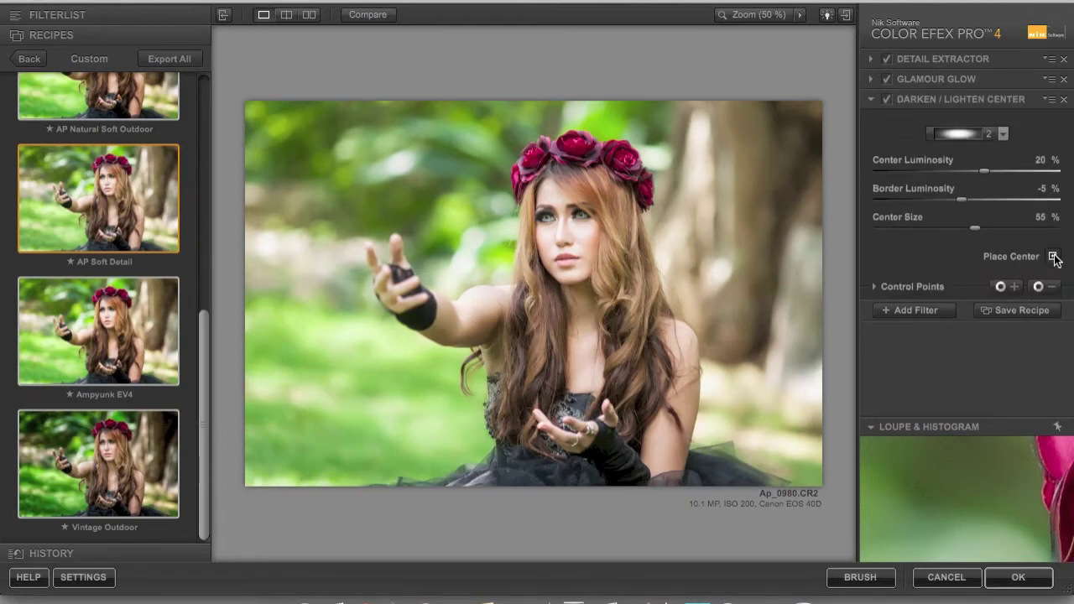
click(528, 350)
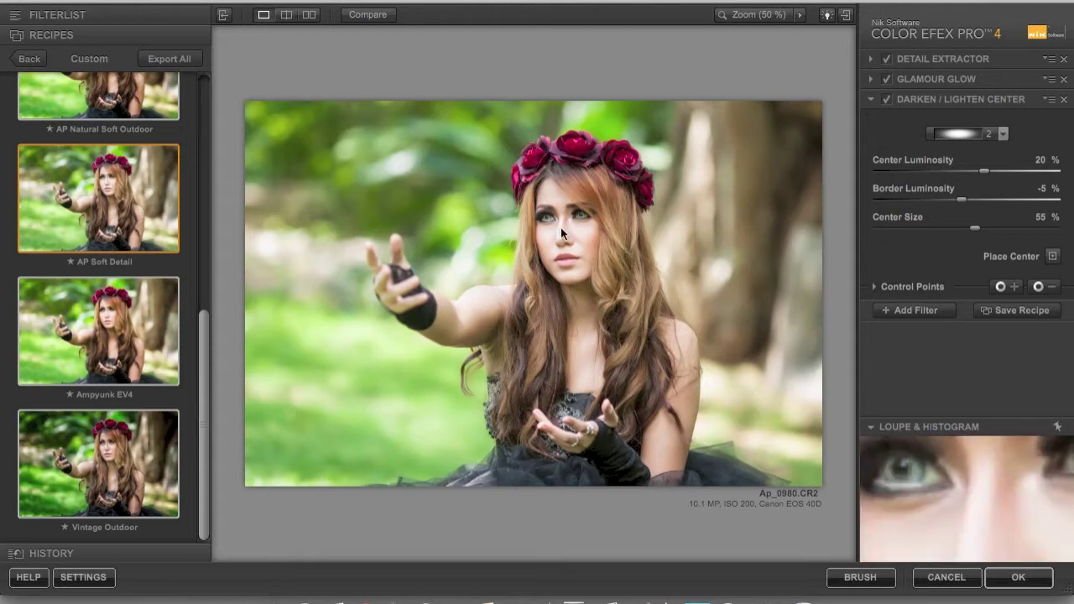
click(1011, 581)
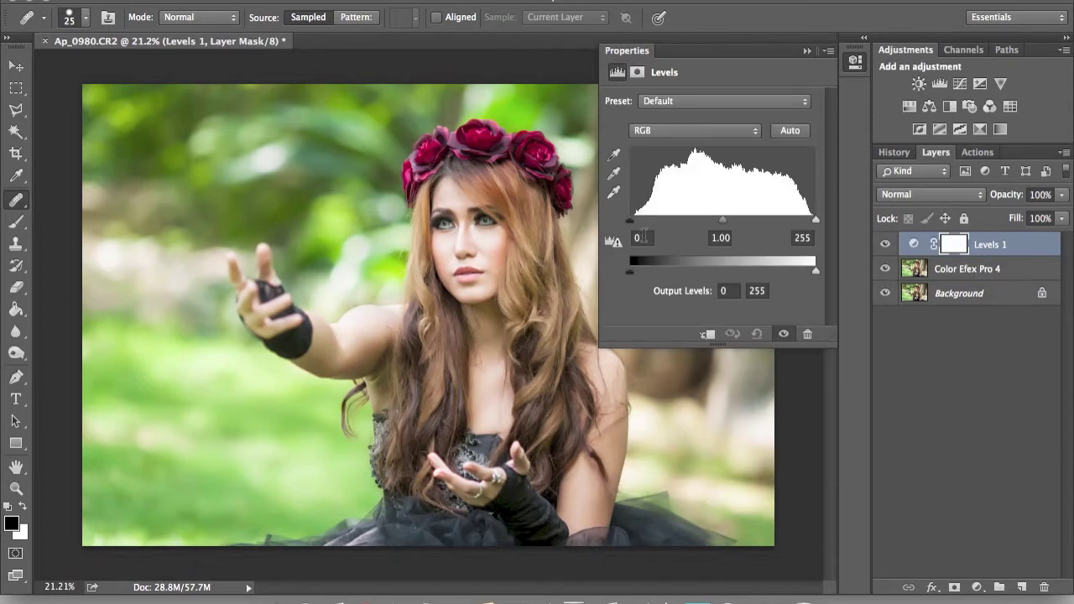
Set the Levels 1 input black to 17 and midtone to 1.27.
click(642, 238)
text(17)
click(726, 238)
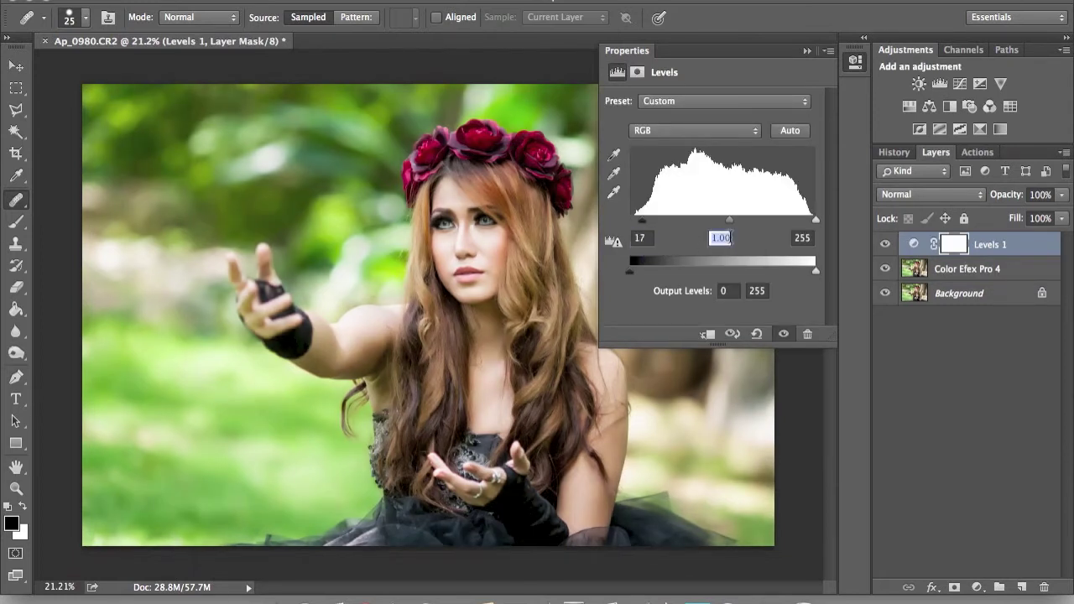
text(1)
text(7)
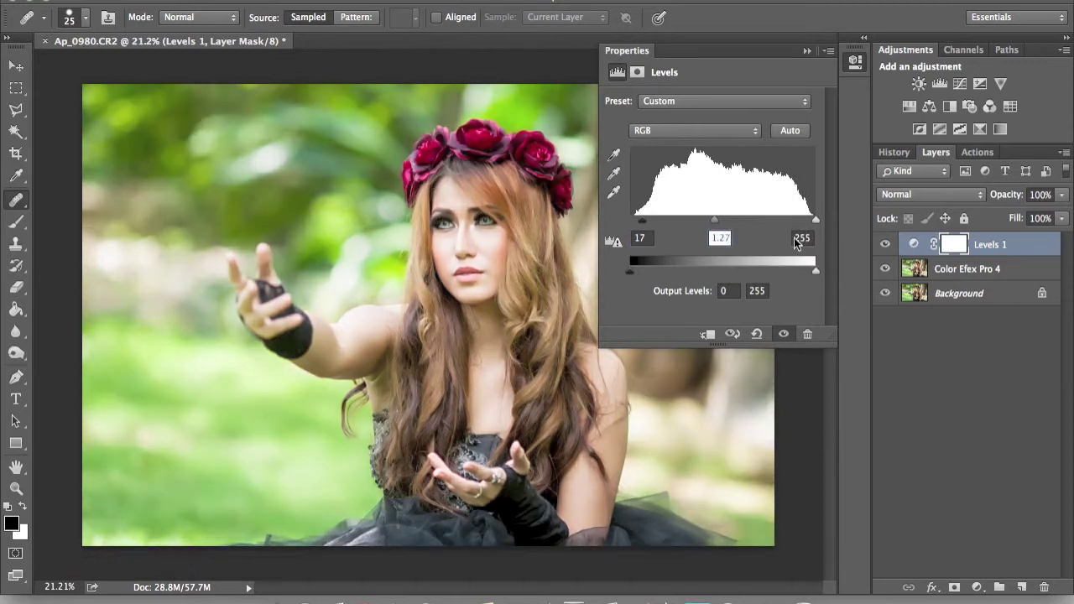
Blend Levels 1 in Screen mode at 30% opacity.
click(954, 201)
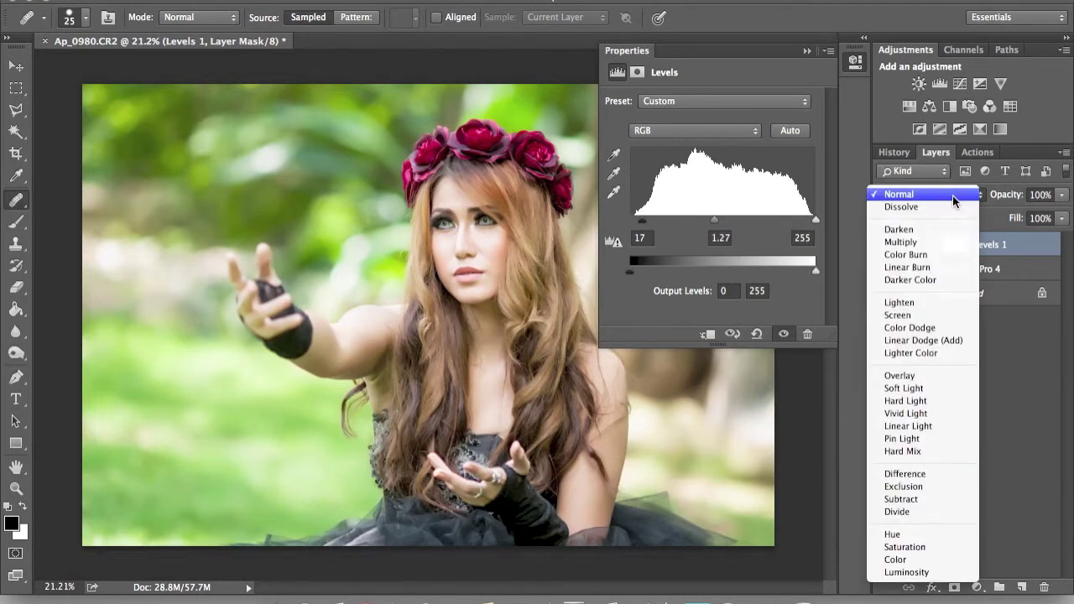
click(898, 315)
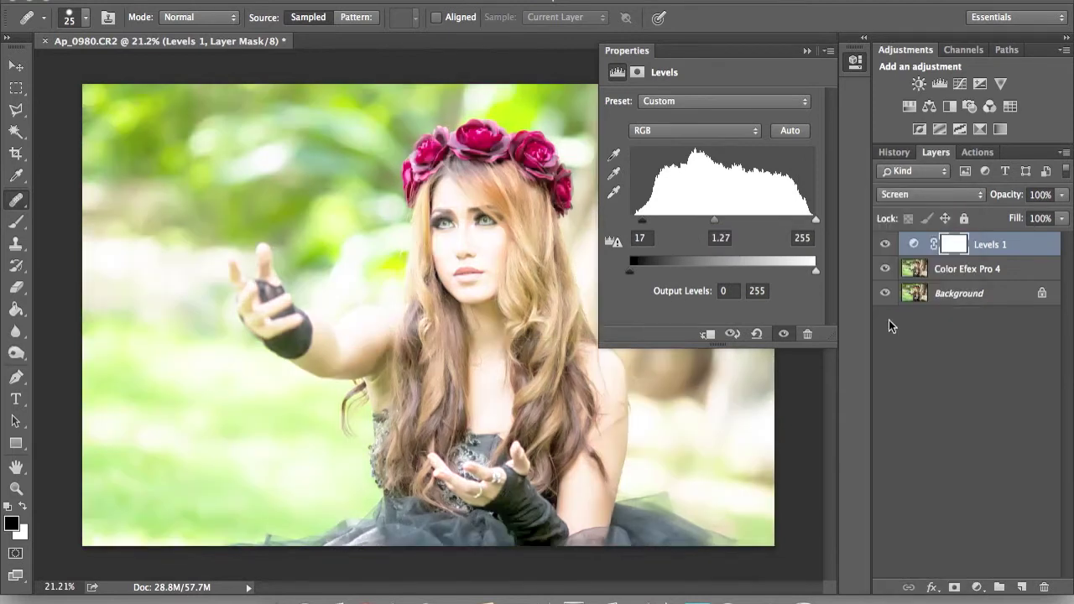
double_click(1041, 194)
text(30)
key(Return)
Add Levels 2 with input black 17 and midtone 1.27.
click(939, 83)
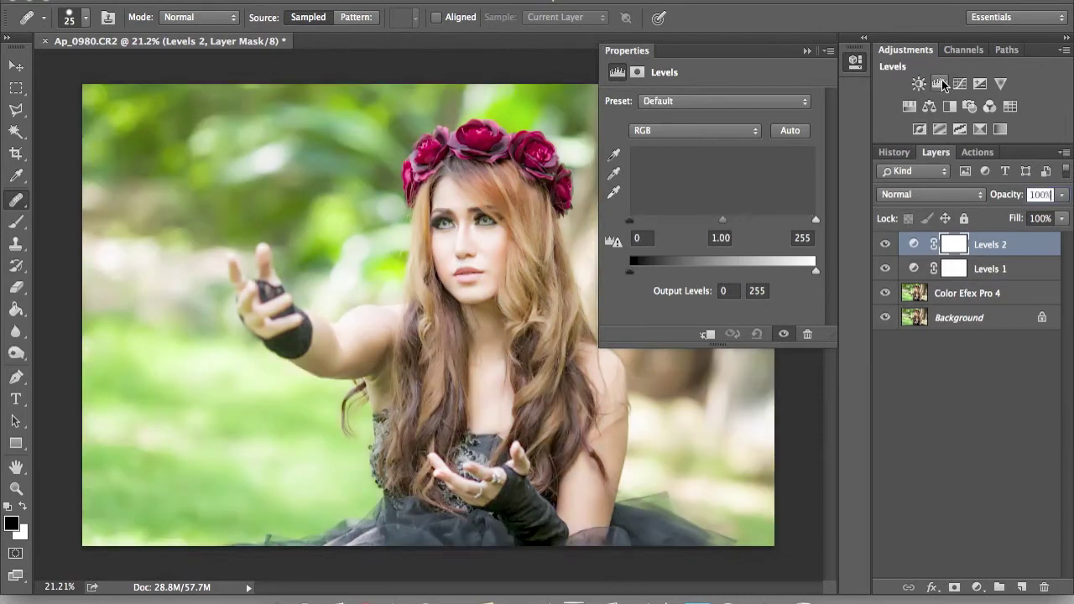
double_click(642, 238)
text(17)
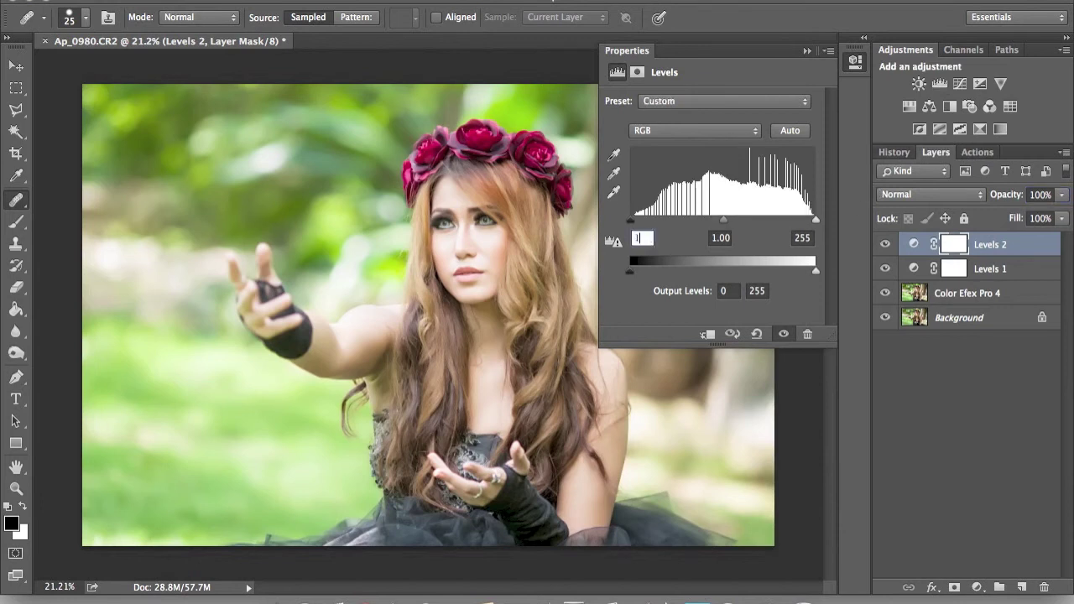
double_click(727, 239)
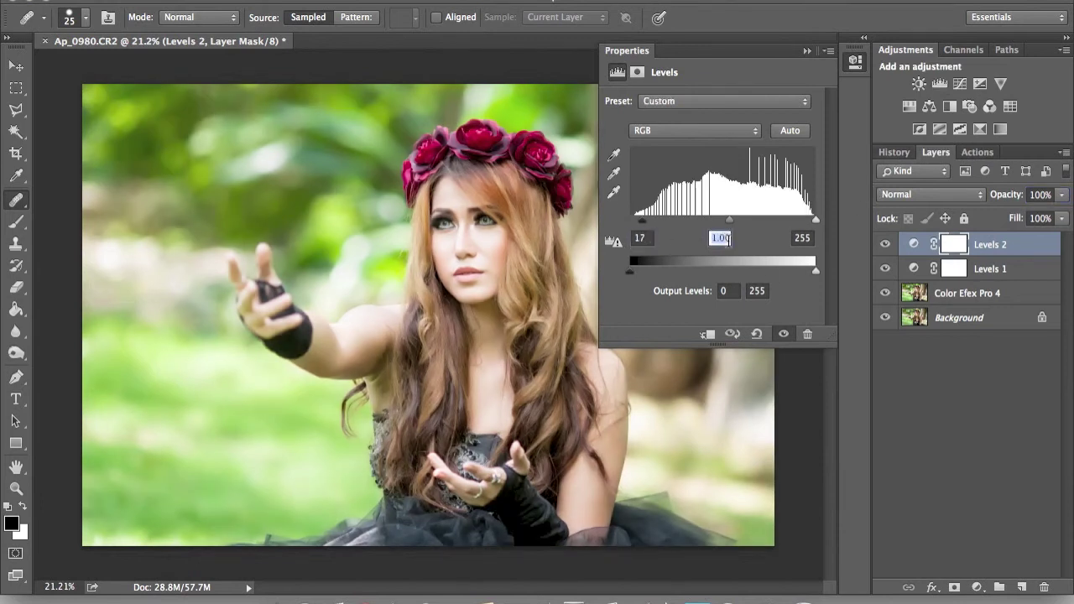
text(1.27)
key(Return)
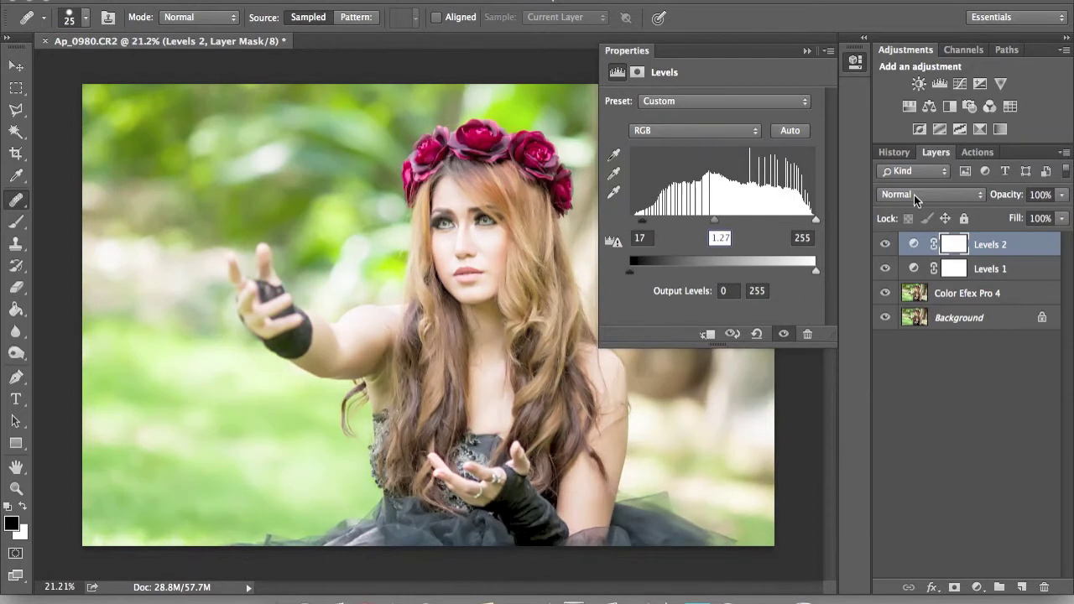
Blend Levels 2 in Soft Light at 50% opacity and add a Levels 3 layer.
click(916, 195)
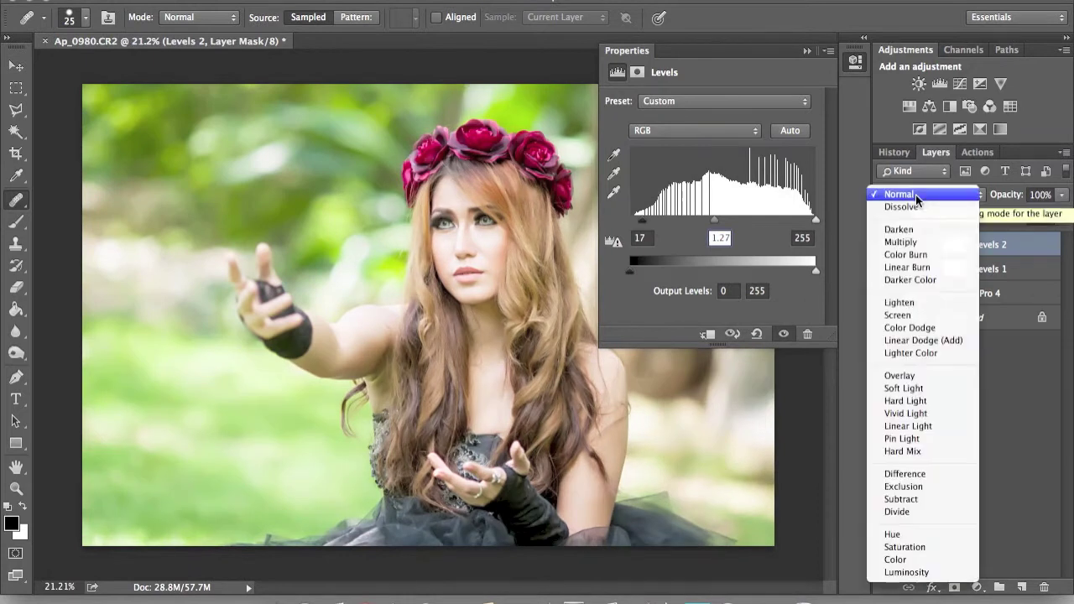
click(891, 387)
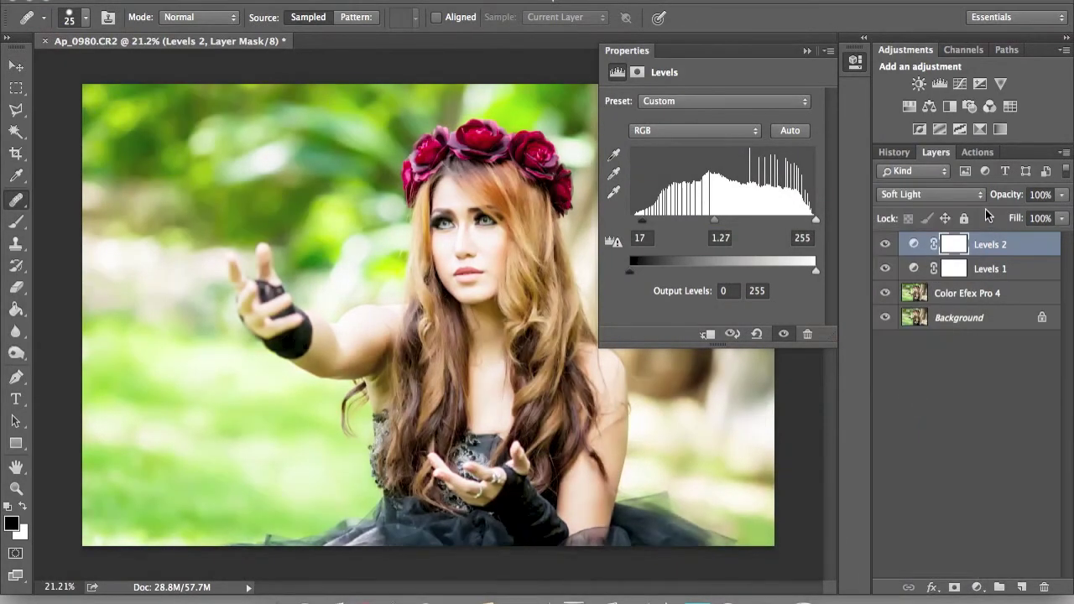
click(1040, 195)
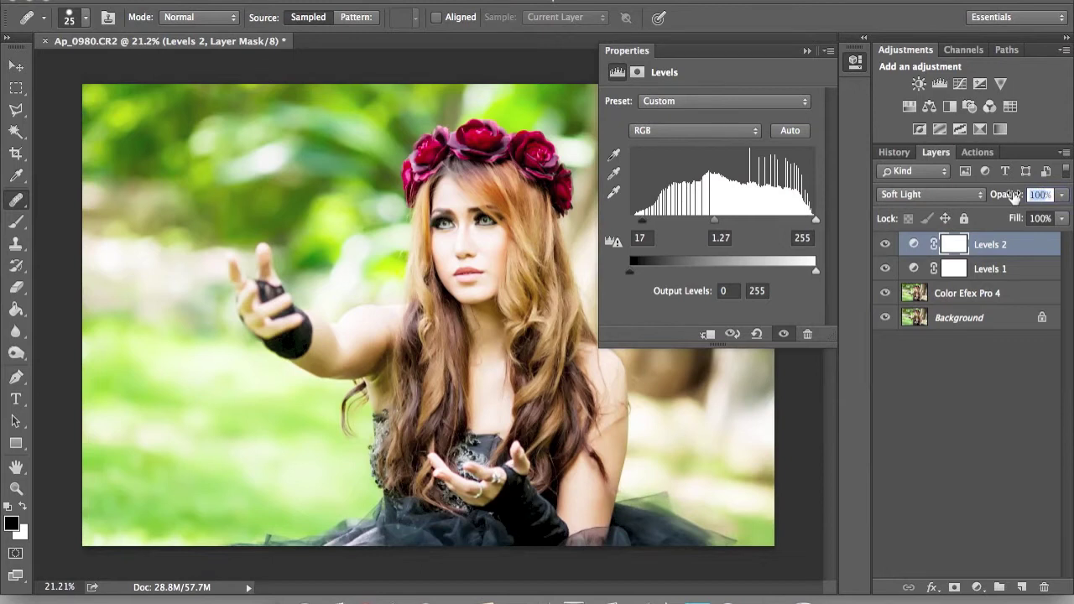
text(50)
key(Return)
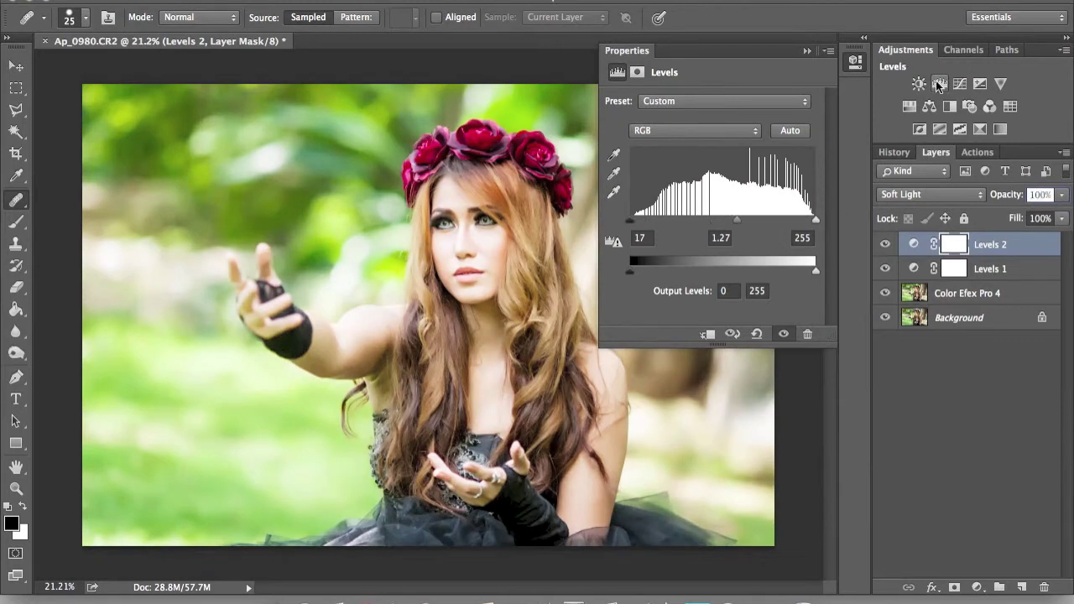
click(939, 83)
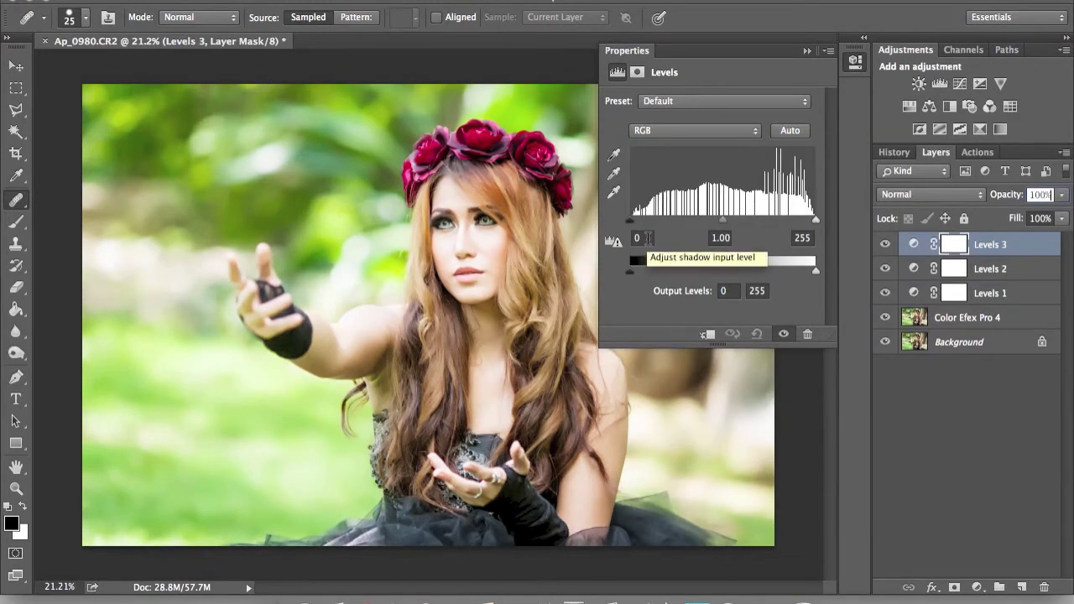
Set the Levels 3 RGB midtone to 1.40 and the Red highlight input to 248.
click(721, 239)
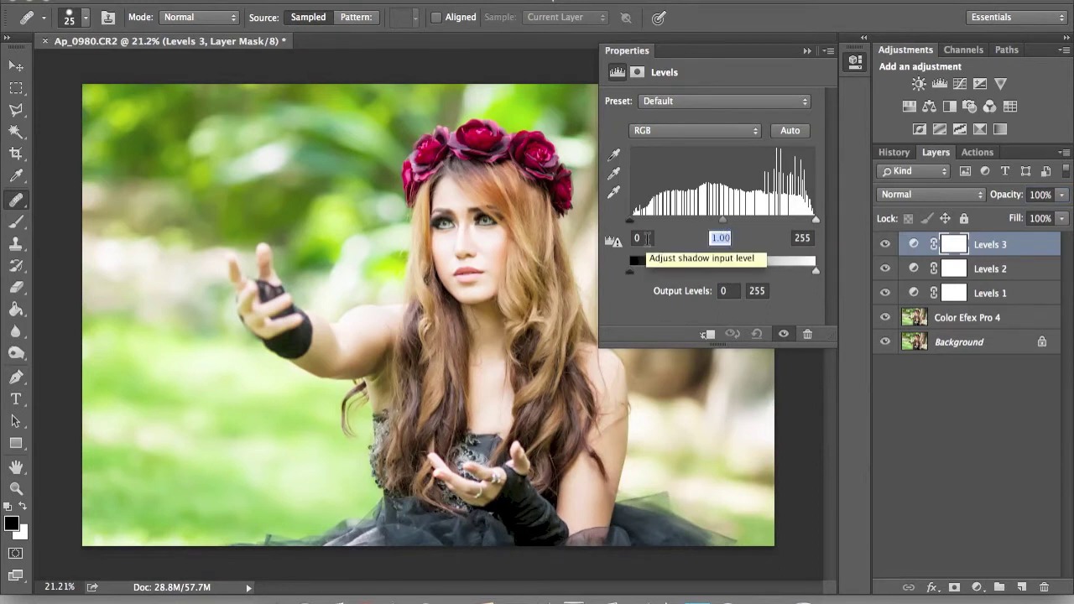
text(1.4)
key(Return)
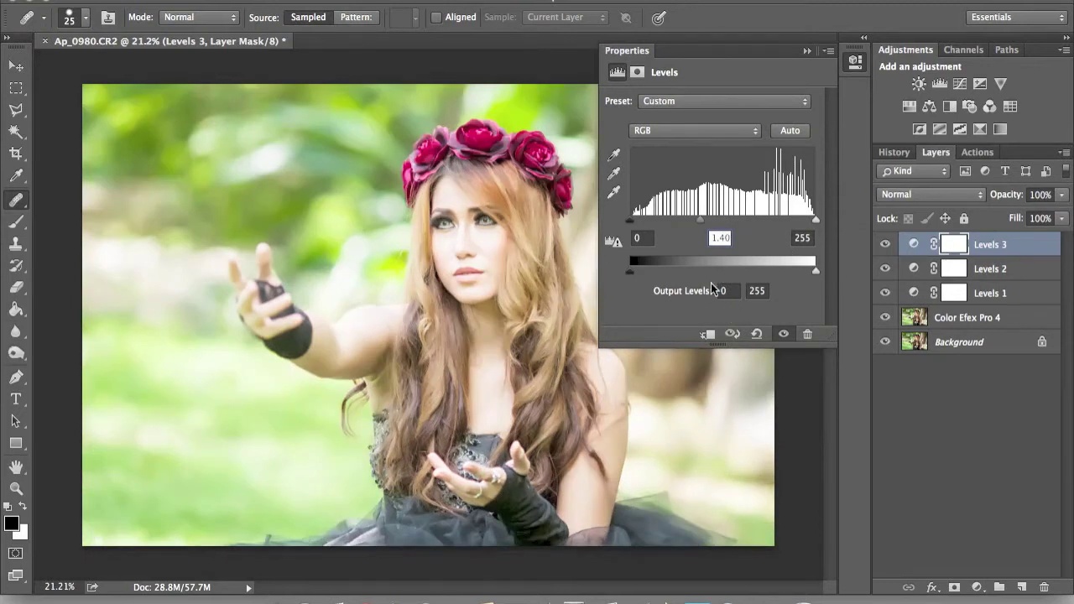
click(690, 130)
click(671, 145)
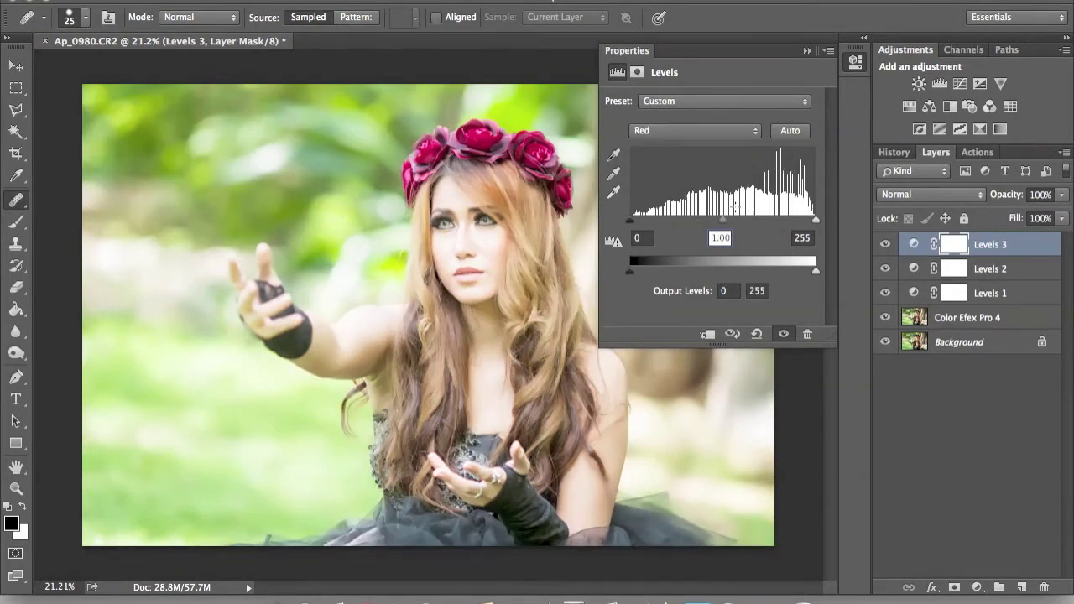
click(802, 238)
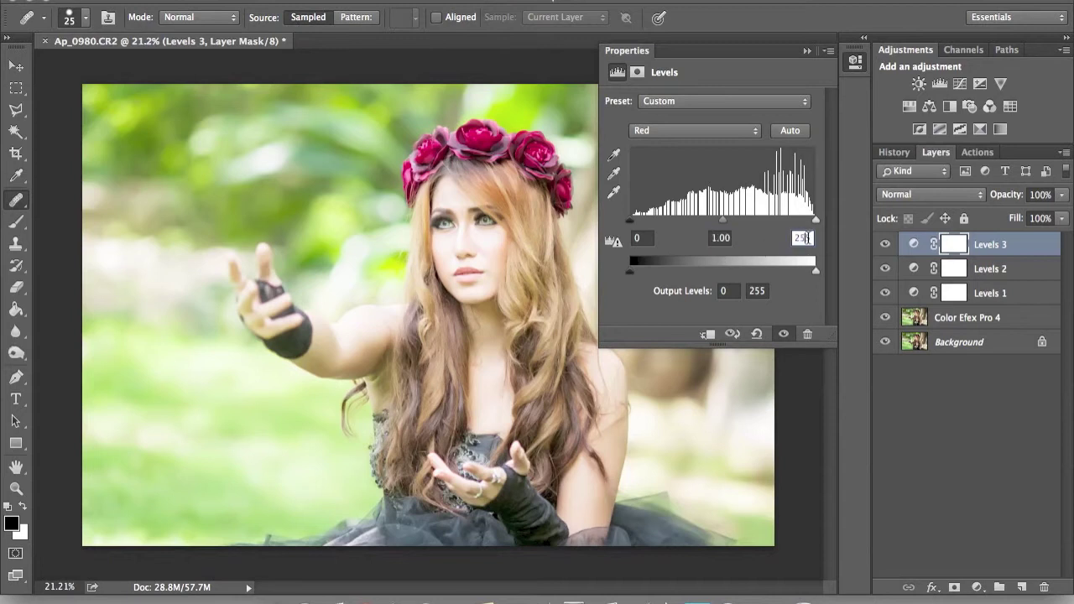
text(248)
Set the Green channel highlight input to 249 and highlight output to 210.
click(697, 131)
click(686, 145)
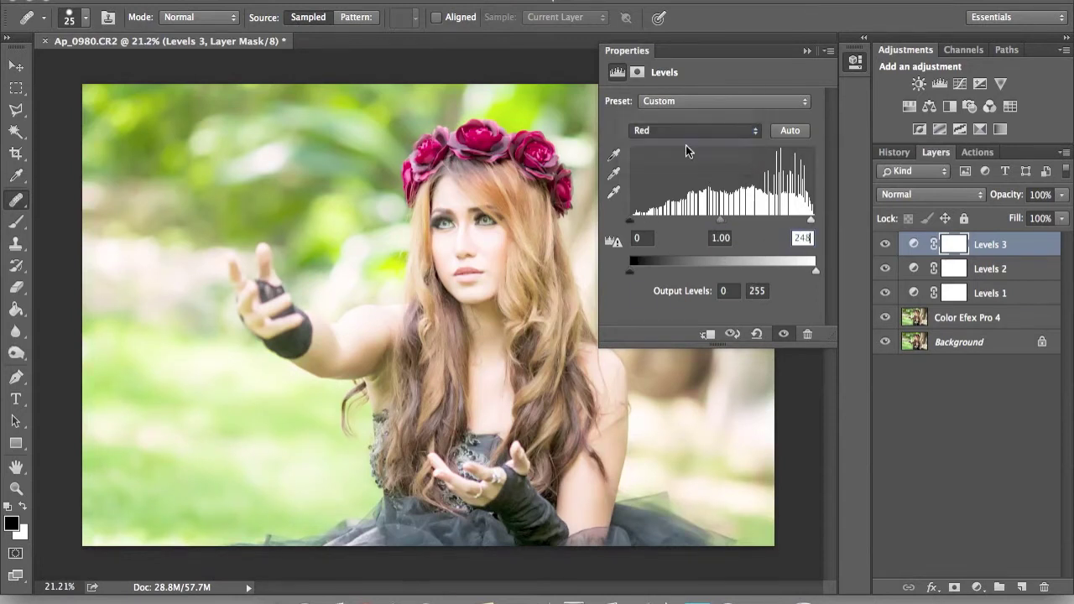
click(722, 238)
click(720, 238)
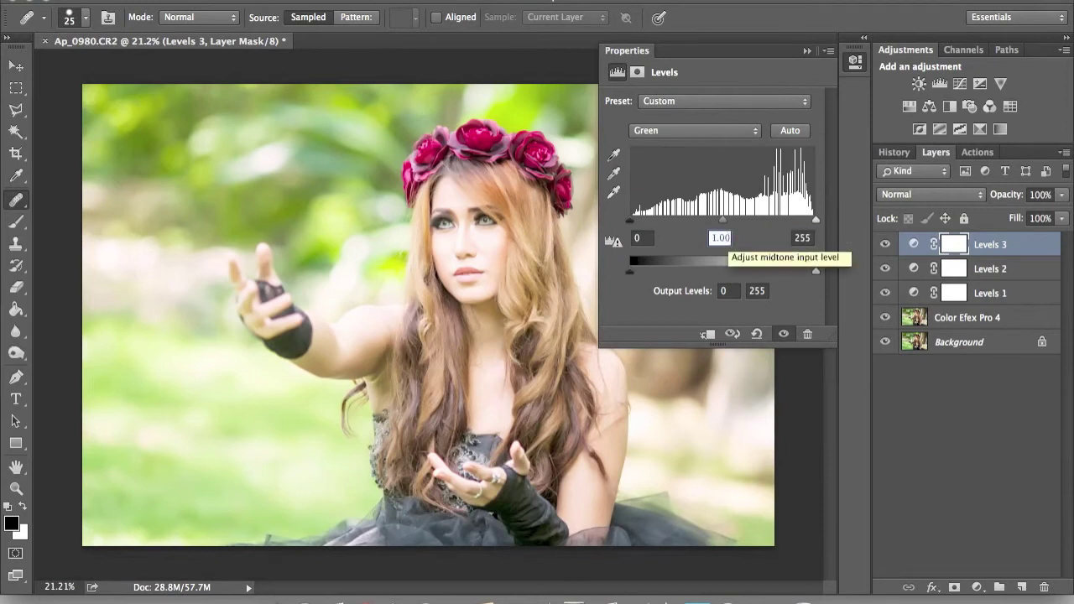
click(806, 238)
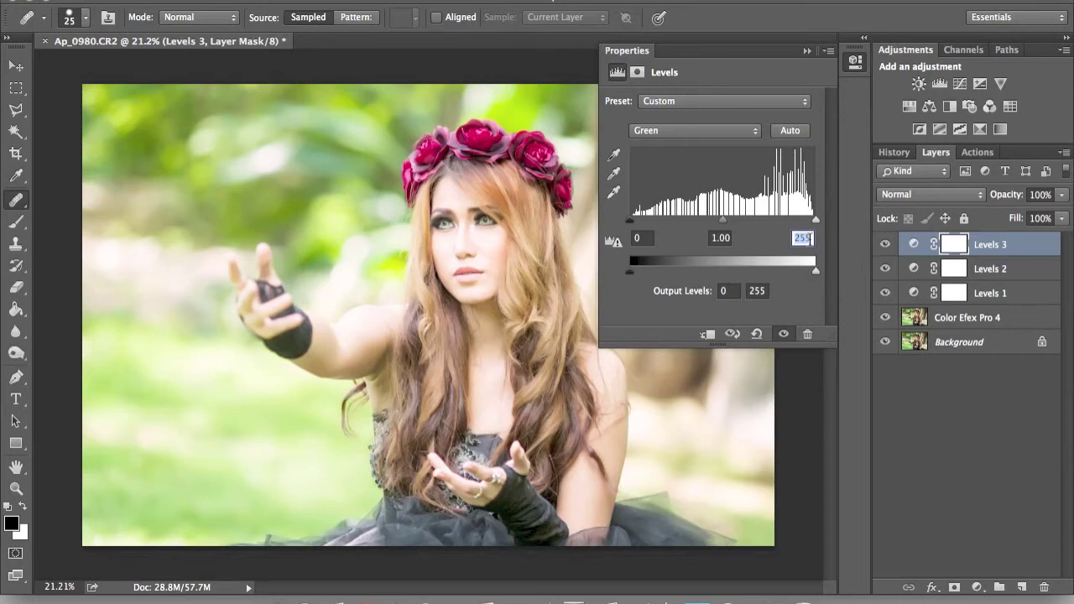
text(249)
click(758, 290)
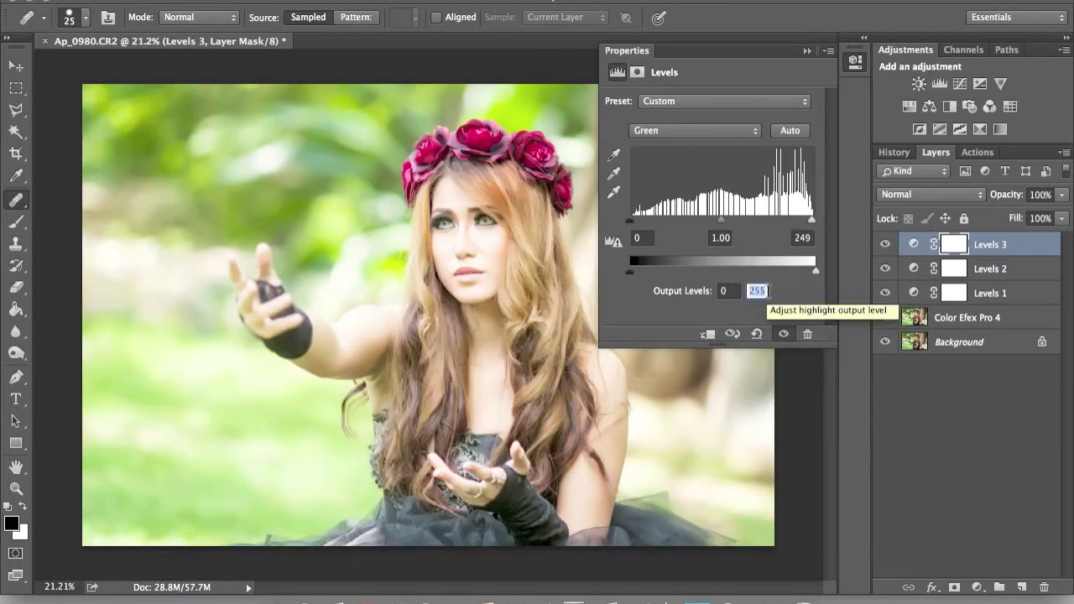
text(210)
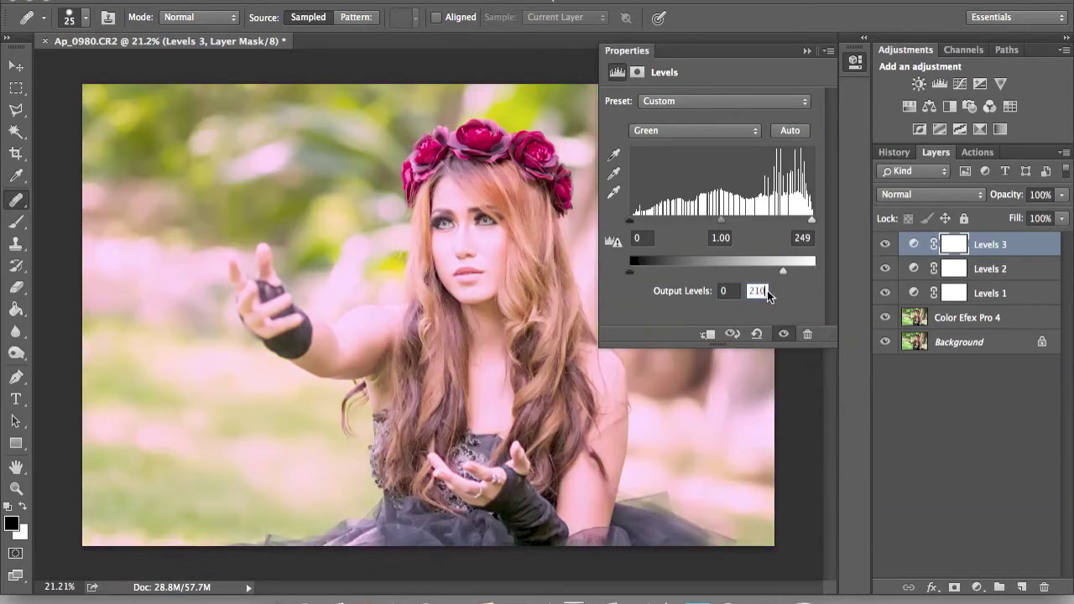
Set the Blue channel midtone to 1.07, highlight input 253 and highlight output 210.
click(698, 133)
click(687, 144)
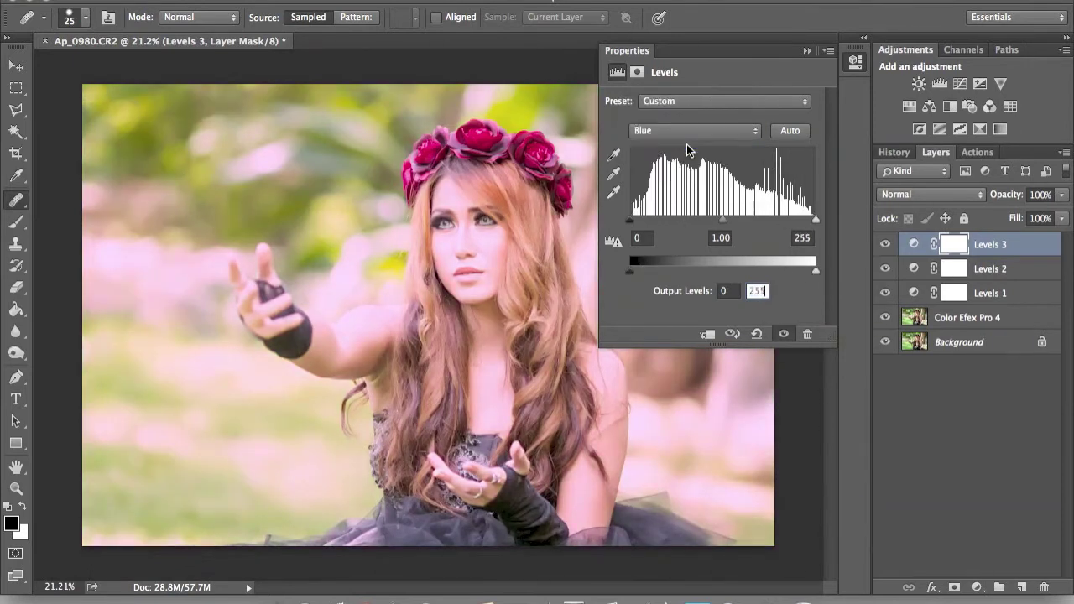
text(1.07)
key(Return)
click(805, 238)
text(253)
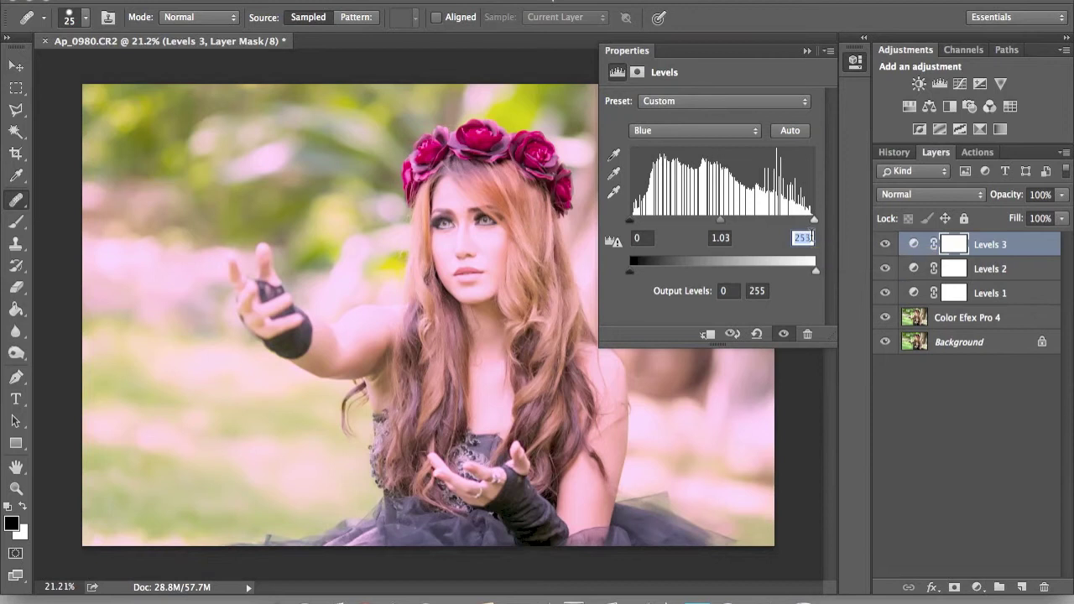
key(Down)
click(767, 291)
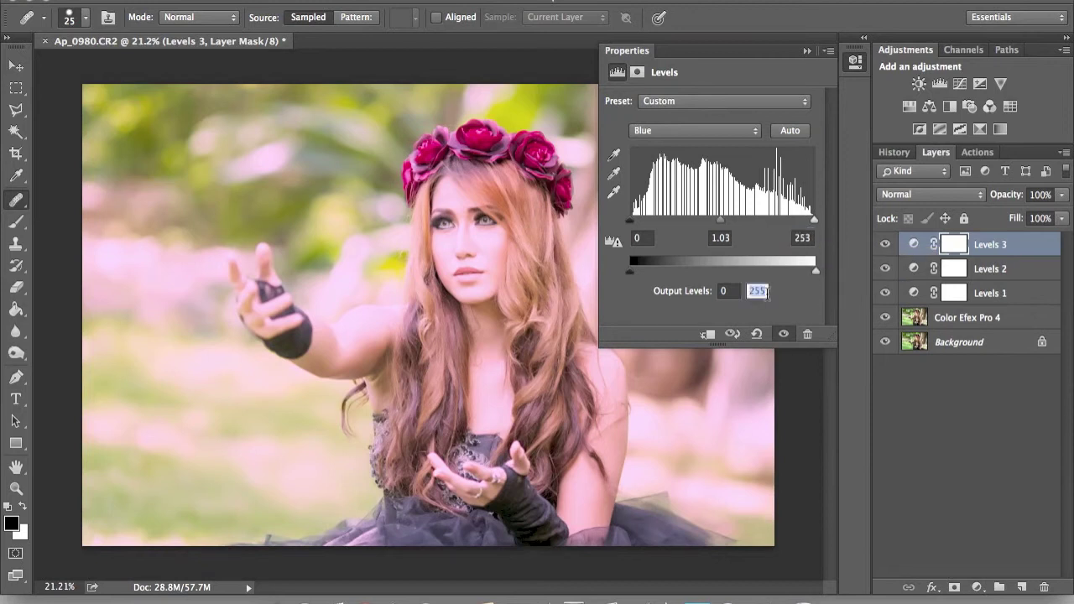
text(210)
Rework the Green output levels, capping the Green highlight output at 240.
click(724, 130)
click(680, 118)
click(763, 292)
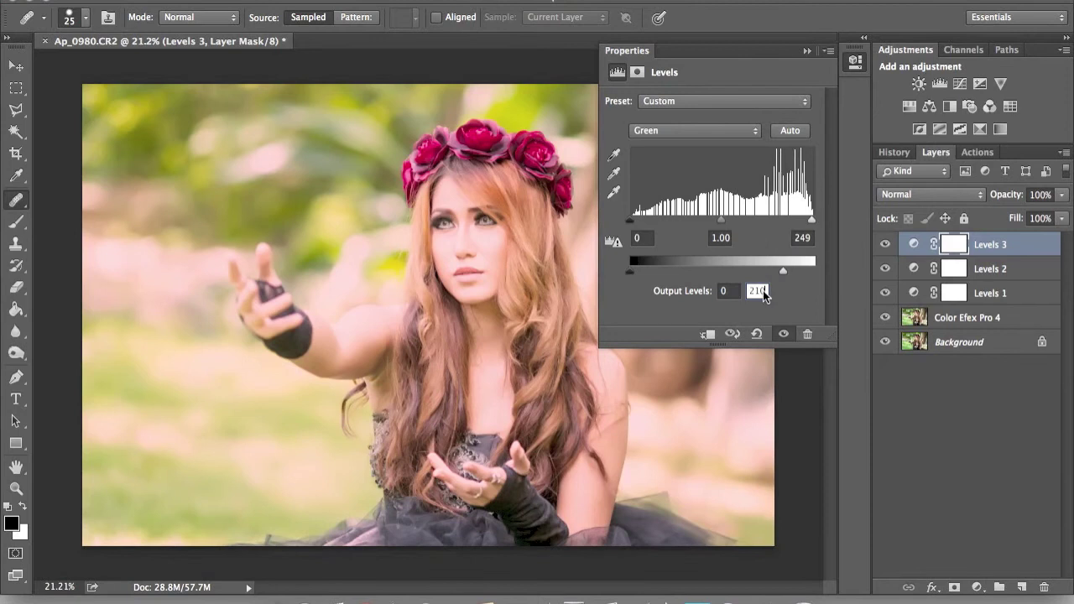
text(2)
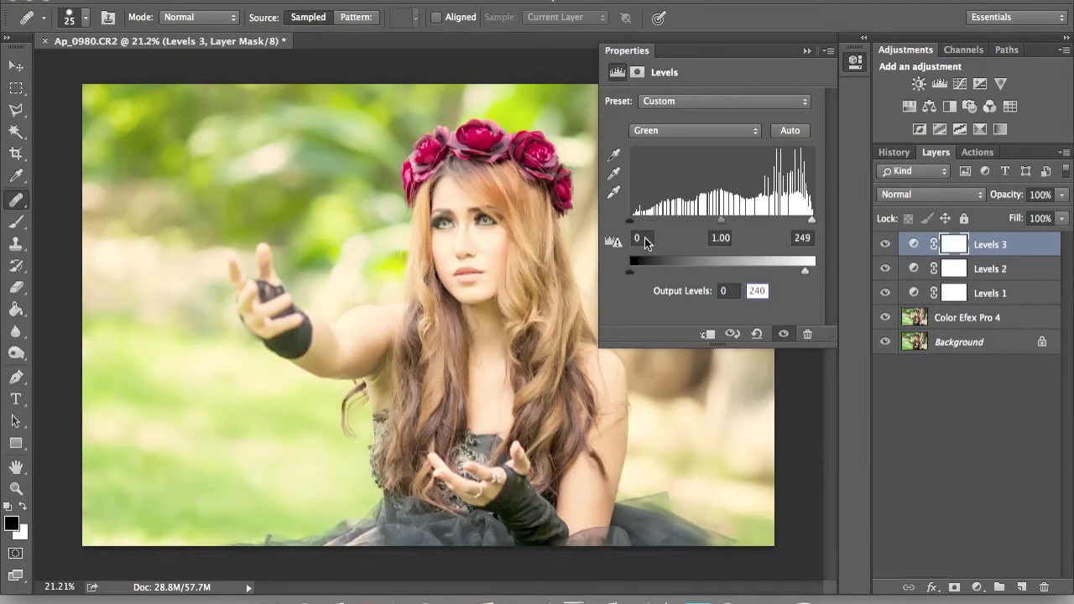
click(734, 289)
text(5)
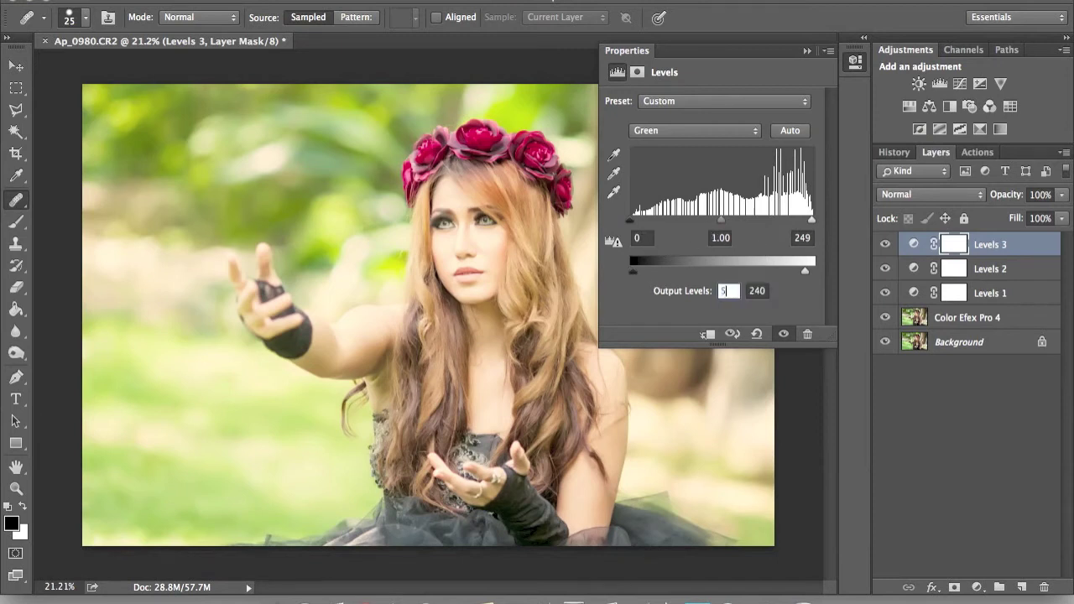
text(0)
click(708, 135)
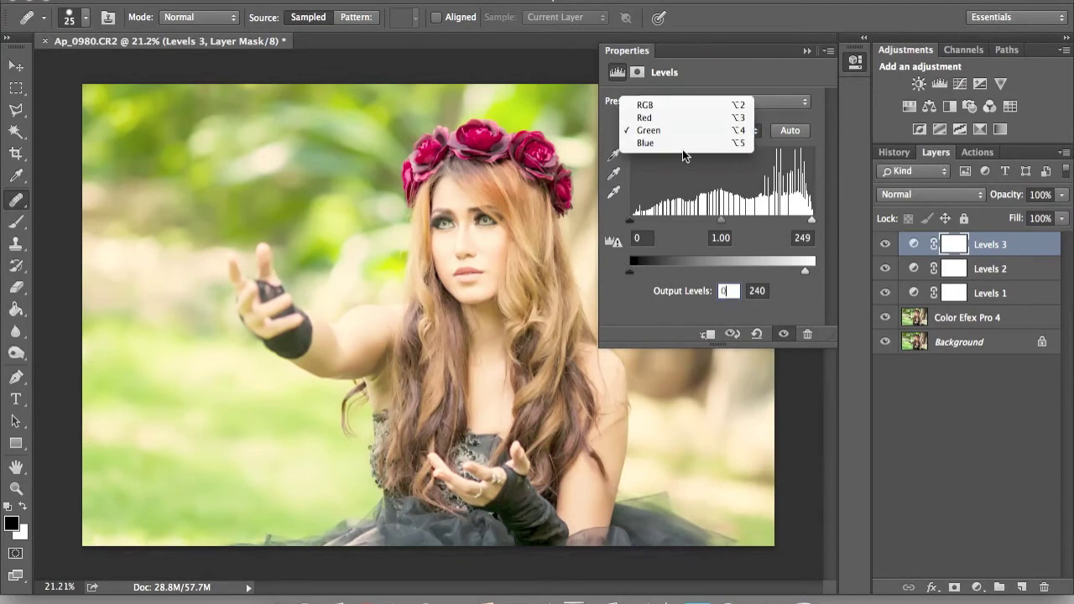
click(705, 149)
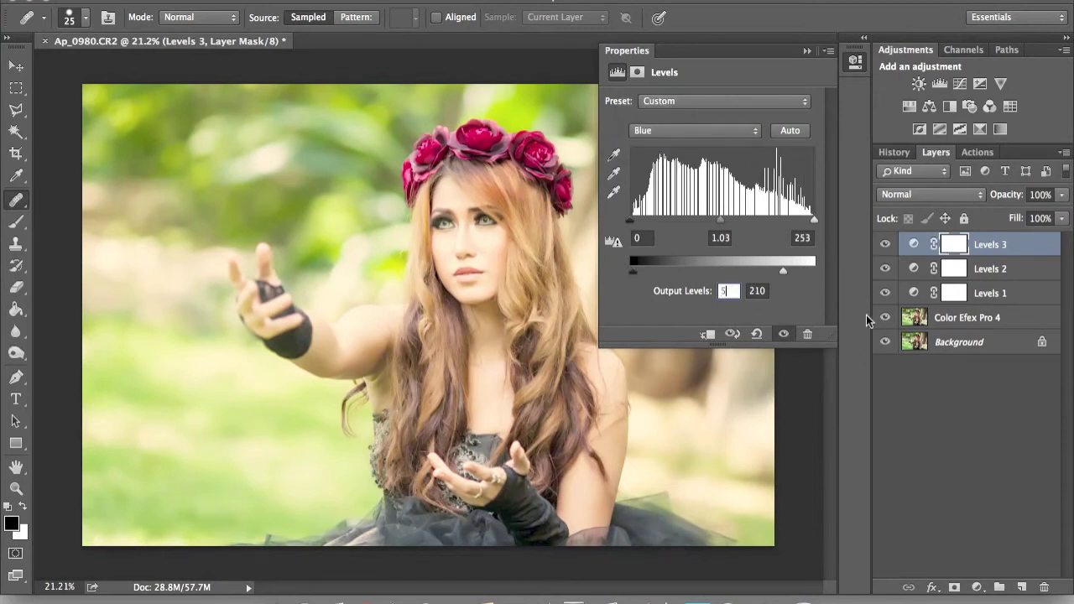
Set Levels 3 to 50% opacity and collapse the Properties panel.
click(1041, 194)
text(50)
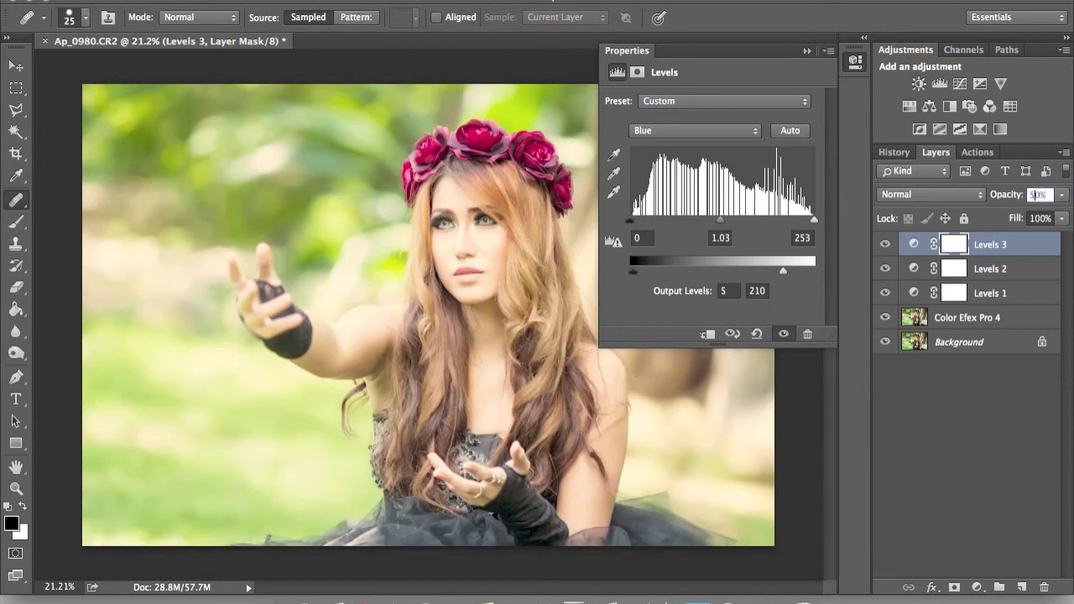
key(Return)
click(807, 51)
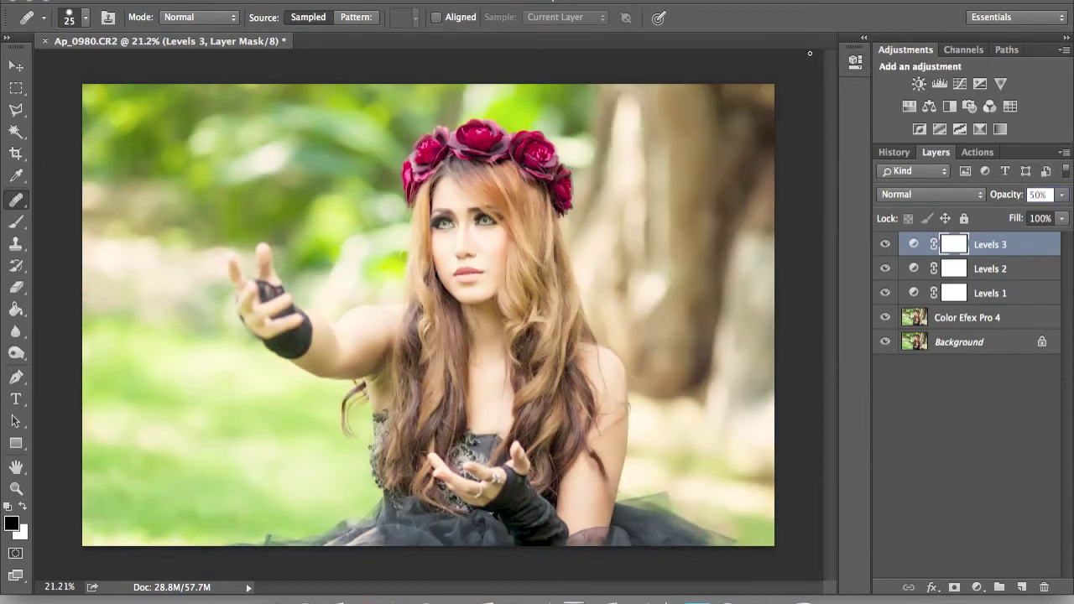
Add a Hue/Saturation layer with saturation +25 and opacity lowered to 75%.
click(910, 107)
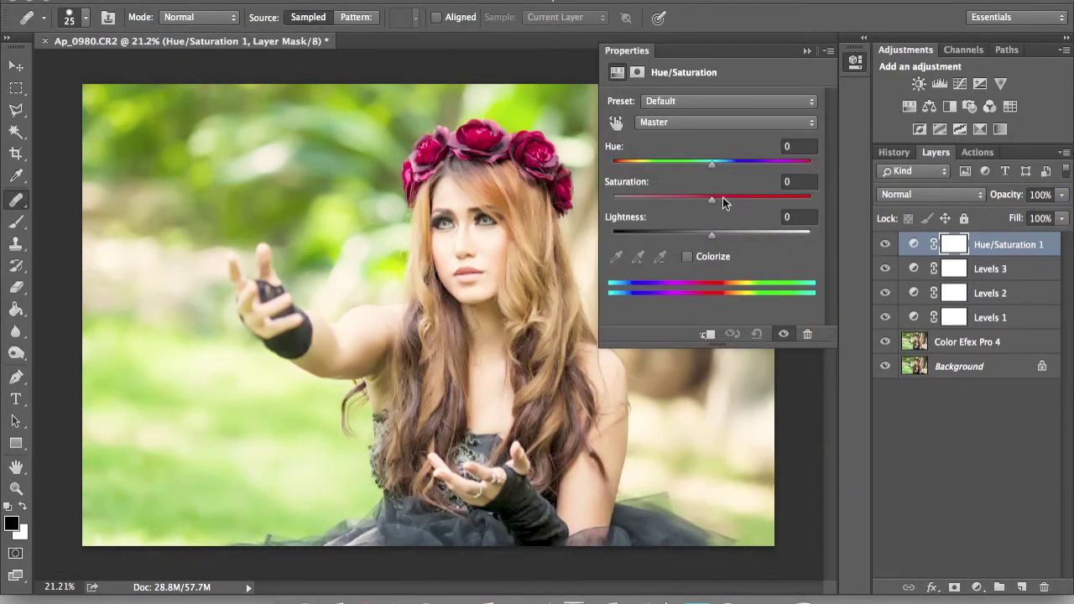
click(723, 198)
drag(737, 199, 733, 199)
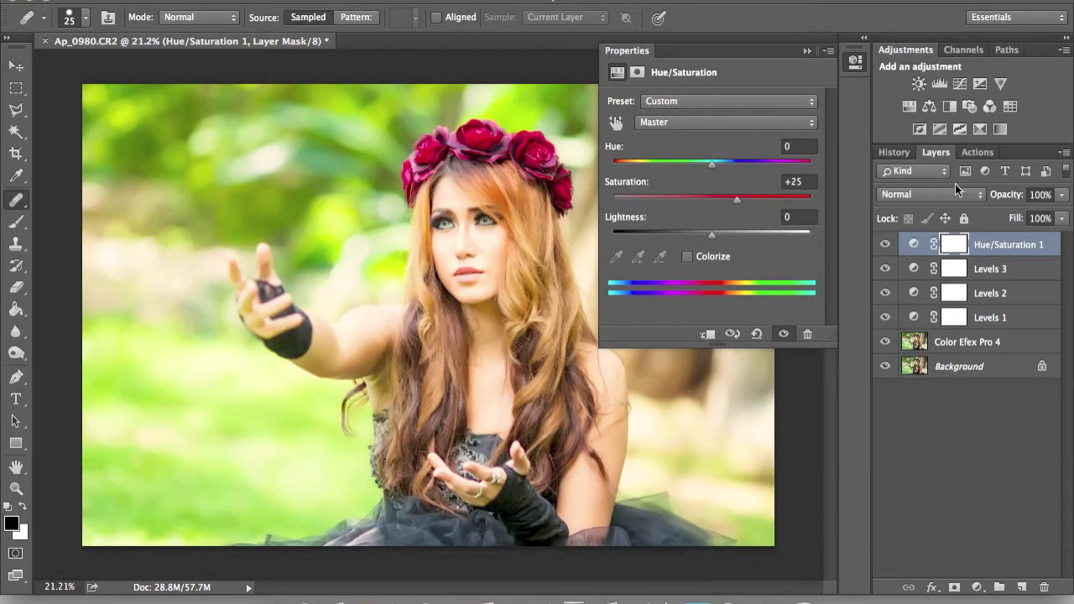
click(1041, 195)
text(70)
key(Return)
click(806, 53)
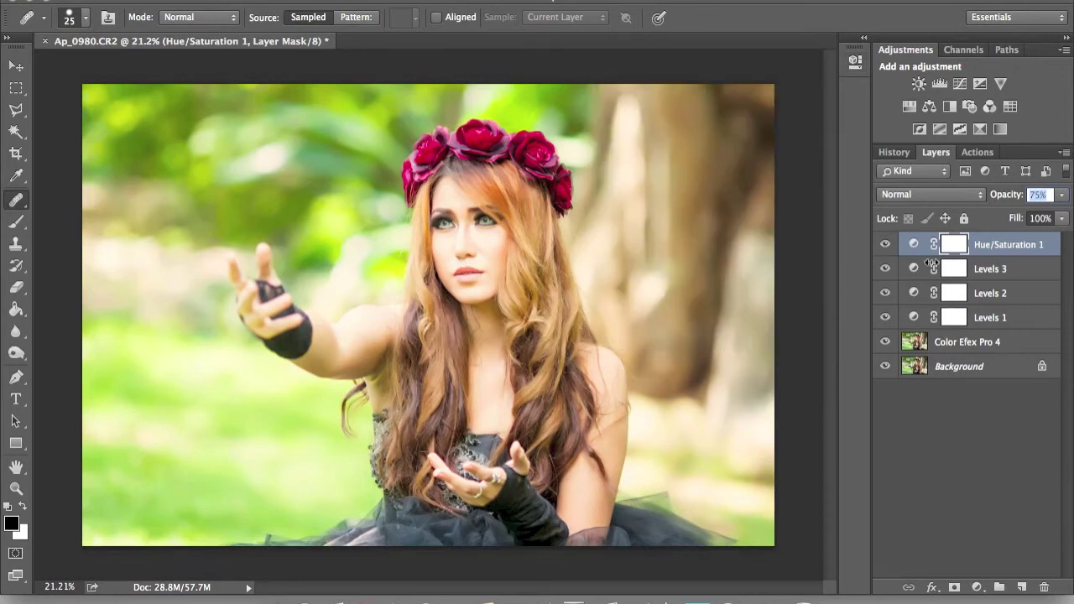
Group the adjustment layers into a group named Tonal at 45% opacity.
click(1000, 587)
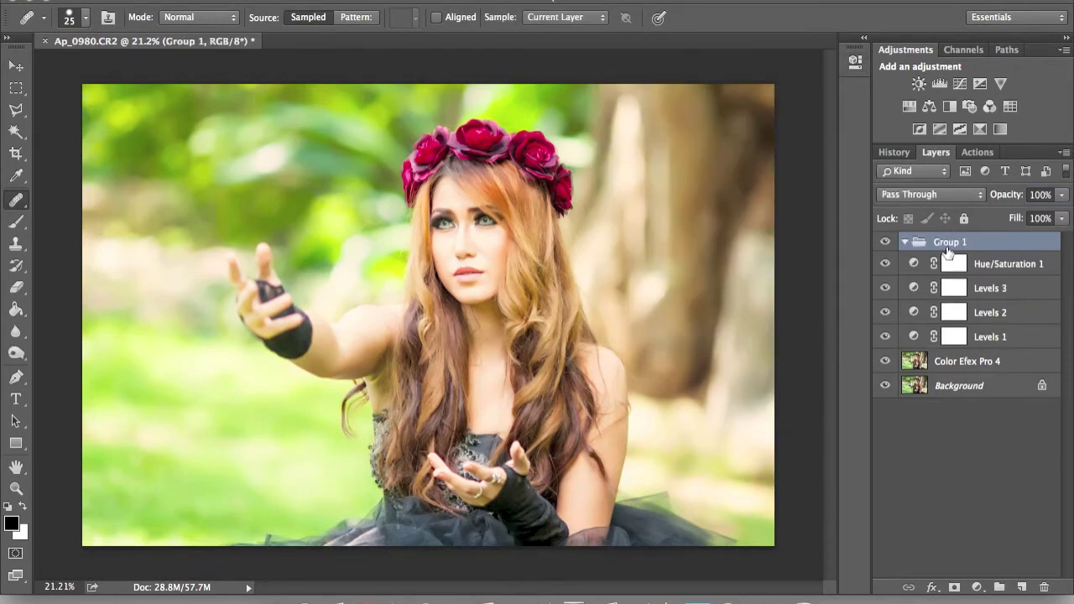
double_click(951, 242)
text(Tonal)
key(Return)
click(978, 263)
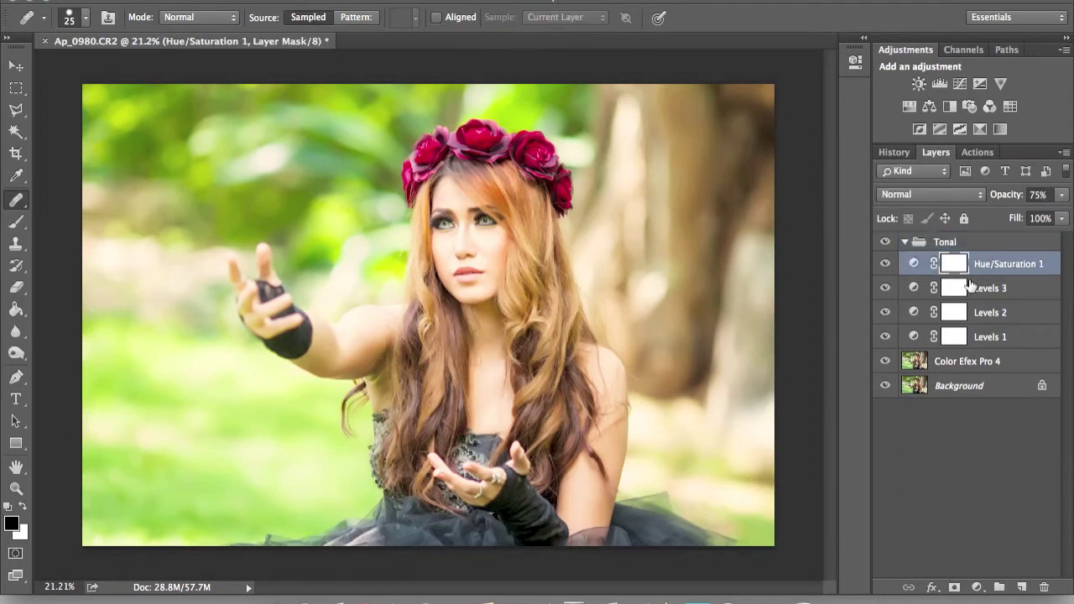
shift+click(923, 340)
click(926, 242)
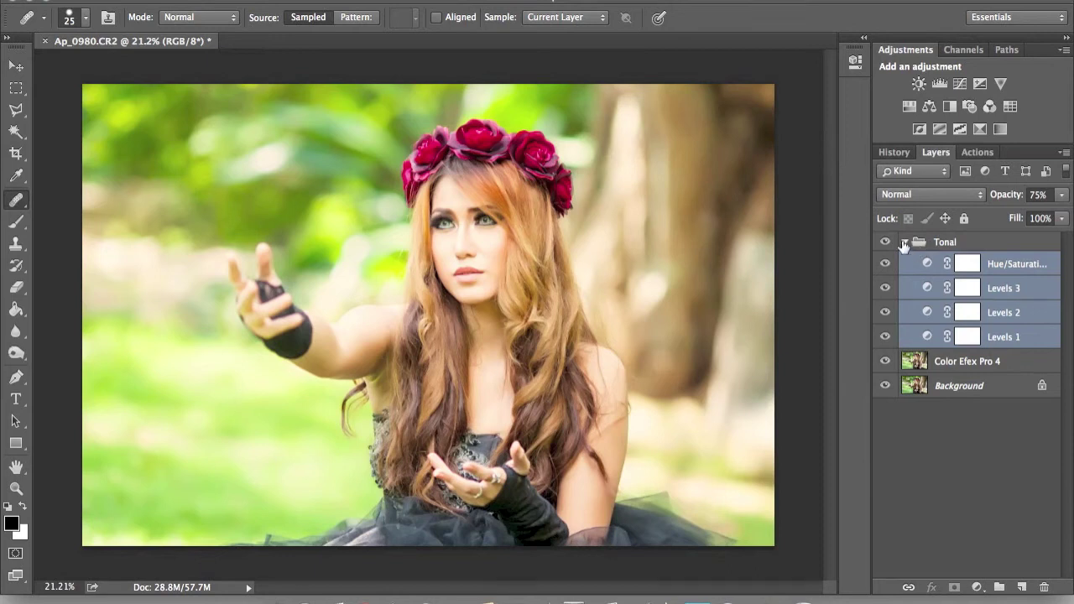
click(904, 241)
click(1062, 194)
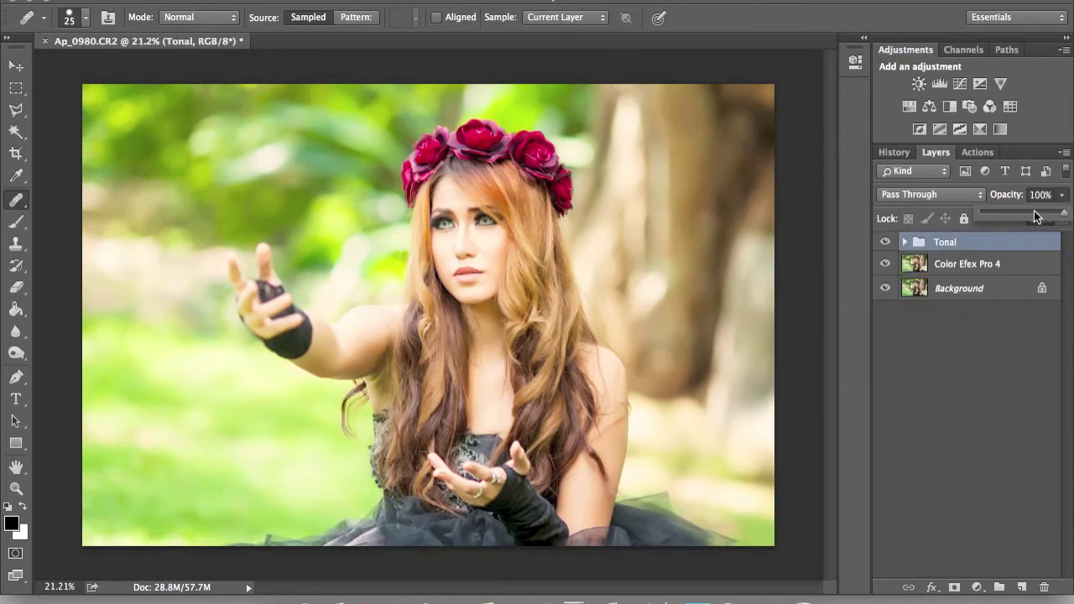
click(1036, 216)
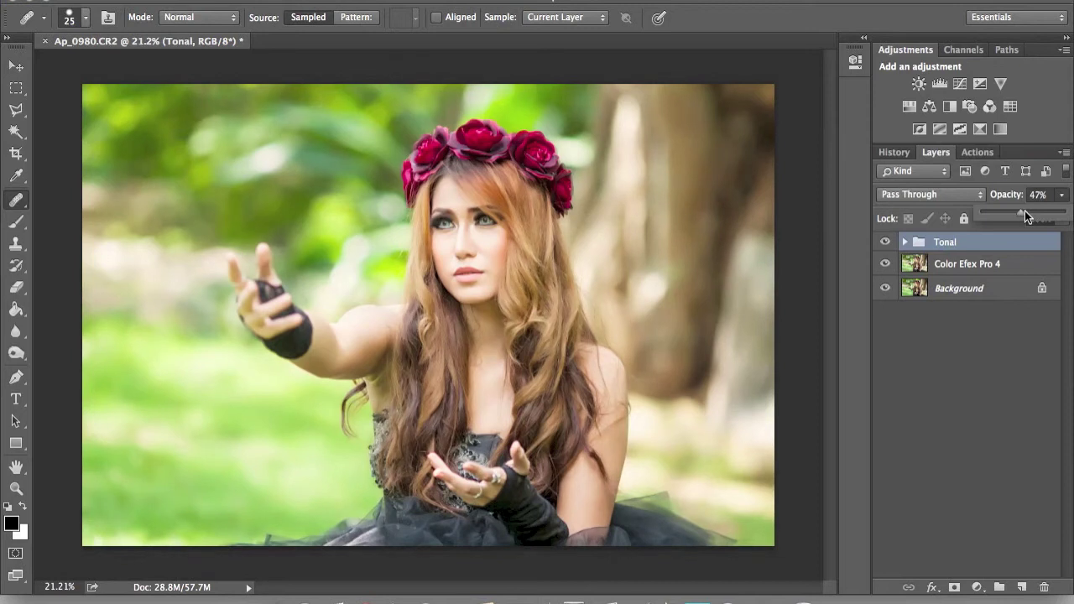
Review the Hue/Saturation settings, then duplicate the Color Efex Pro 4 layer with Ctrl+J.
click(905, 242)
double_click(929, 263)
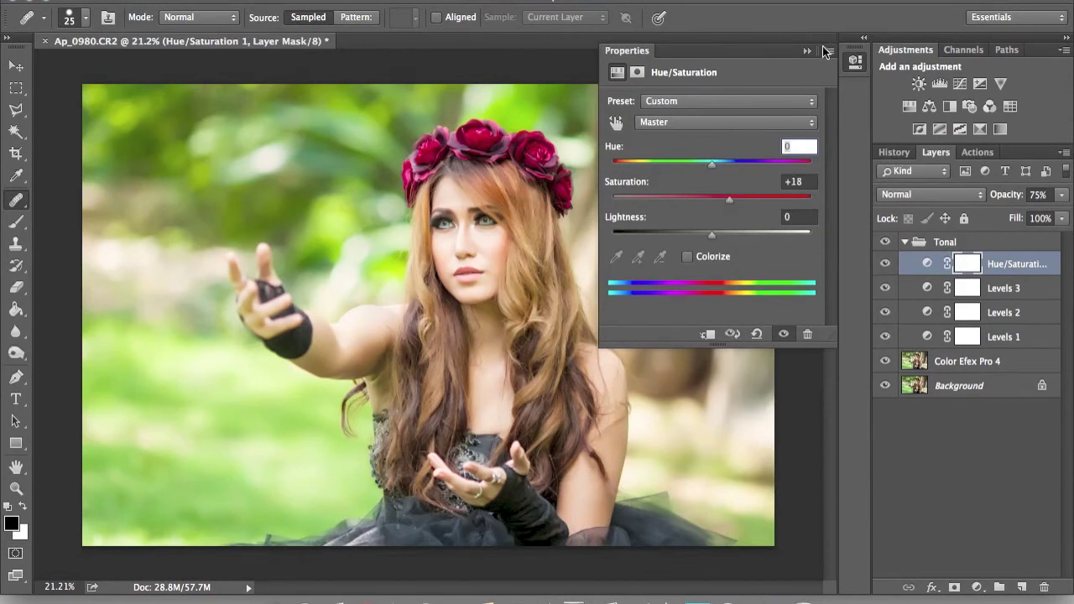
click(808, 50)
click(907, 242)
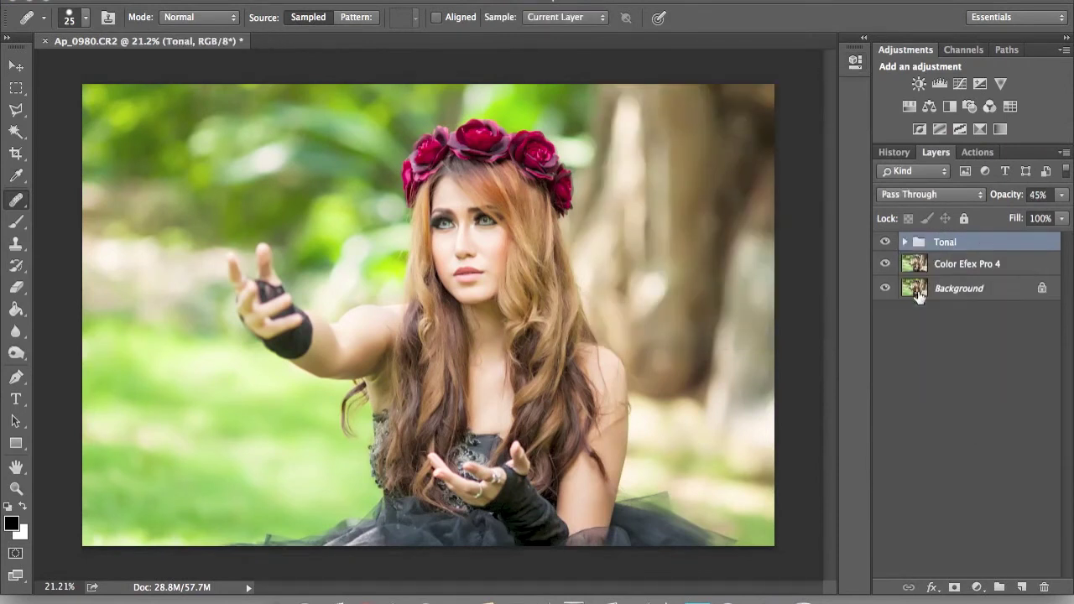
click(935, 267)
key(ctrl+j)
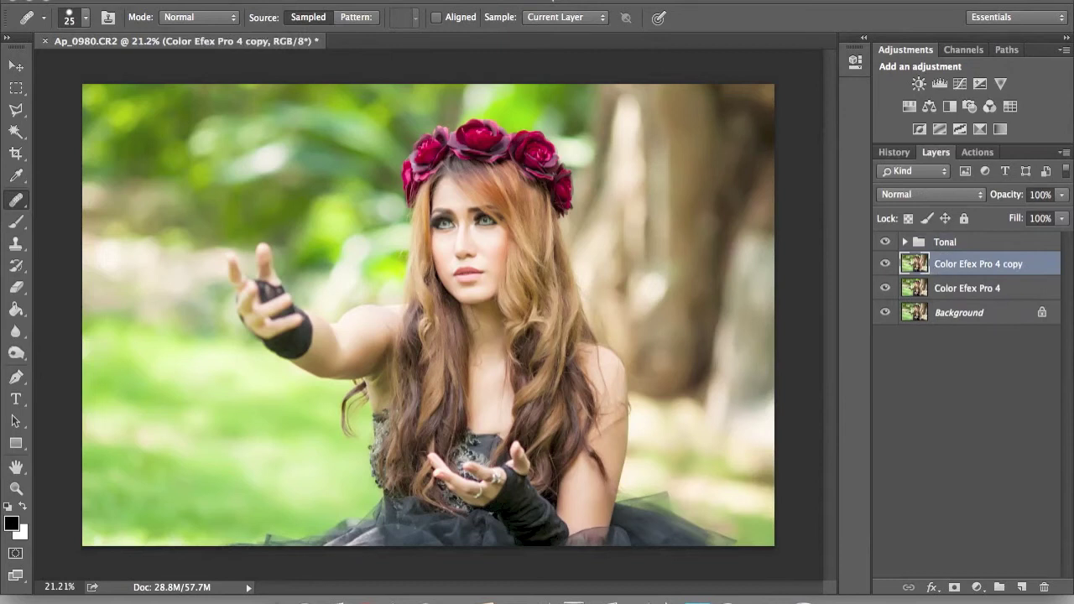
Apply a High Pass filter with 1.6 px radius to the Color Efex Pro 4 copy.
click(382, 2)
click(628, 382)
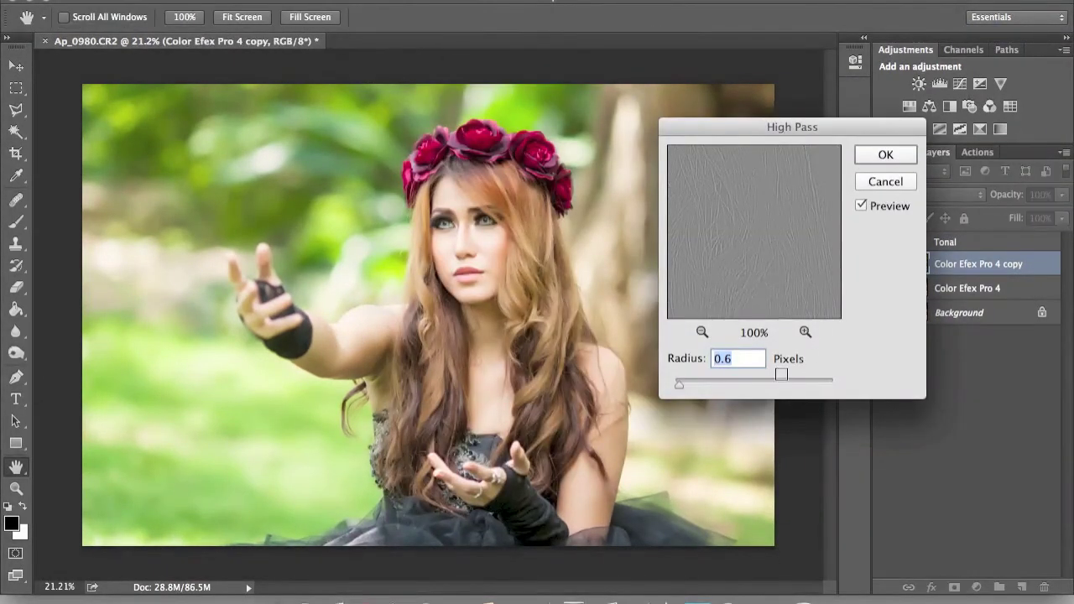
text(1.1)
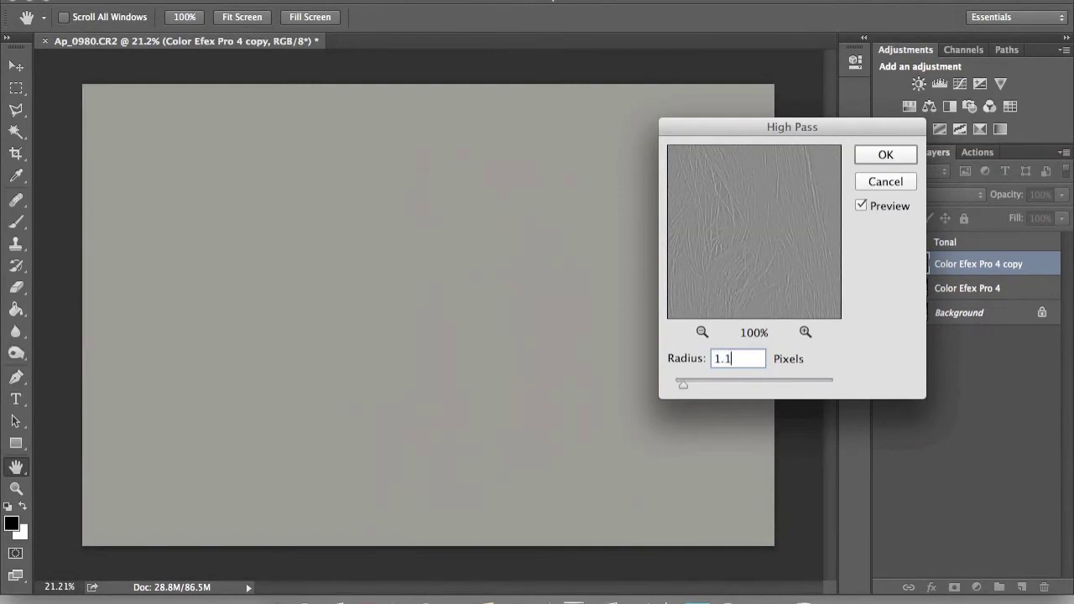
key(Up)
key(Up)
click(886, 154)
Blend the copy in Linear Light and add an empty Layer 1 above it.
click(966, 194)
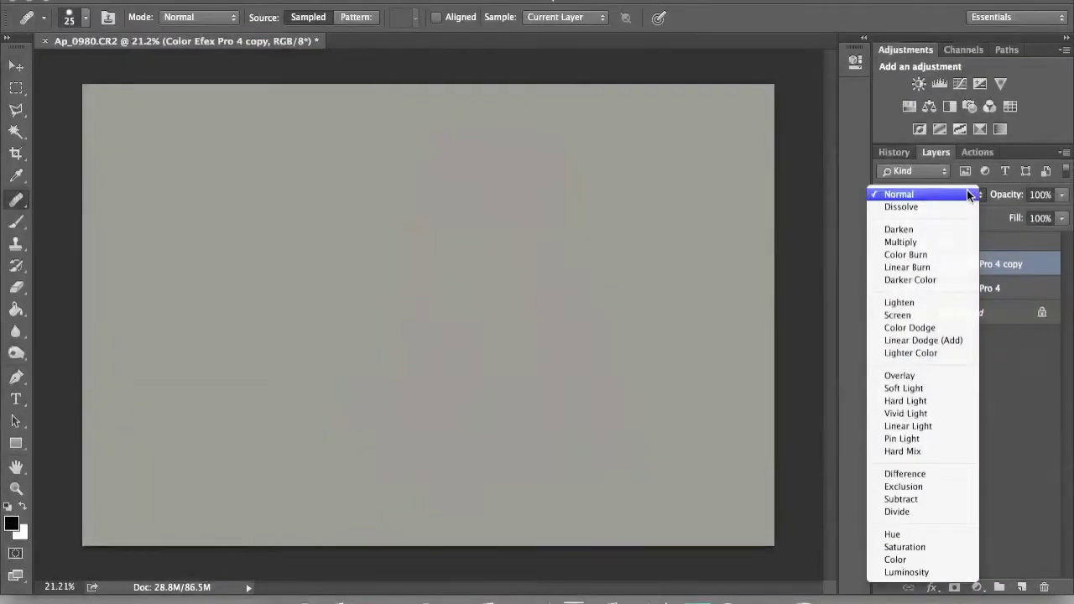
click(911, 427)
key(ctrl+shift+alt+n)
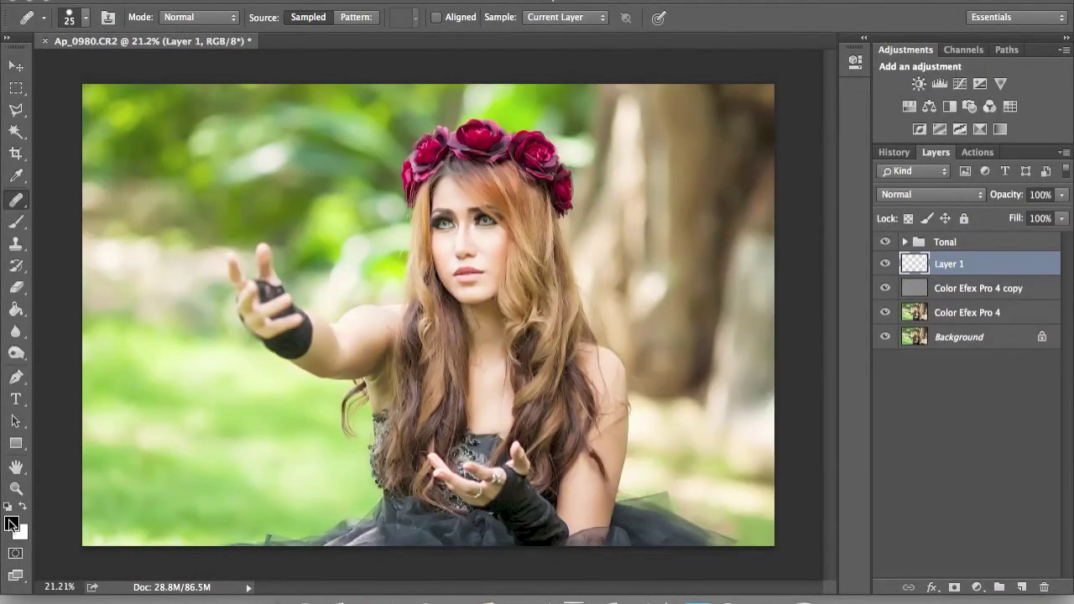
Set the foreground colour to pale yellow #fcf29e and draw a gradient glow from the upper right.
click(16, 174)
click(336, 220)
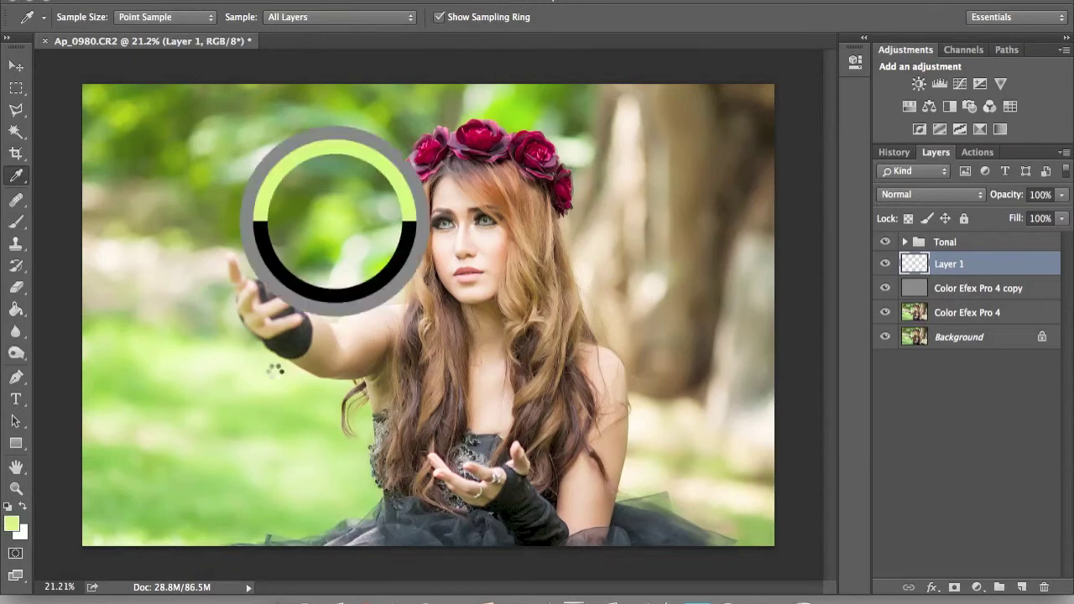
click(11, 523)
click(395, 144)
click(689, 133)
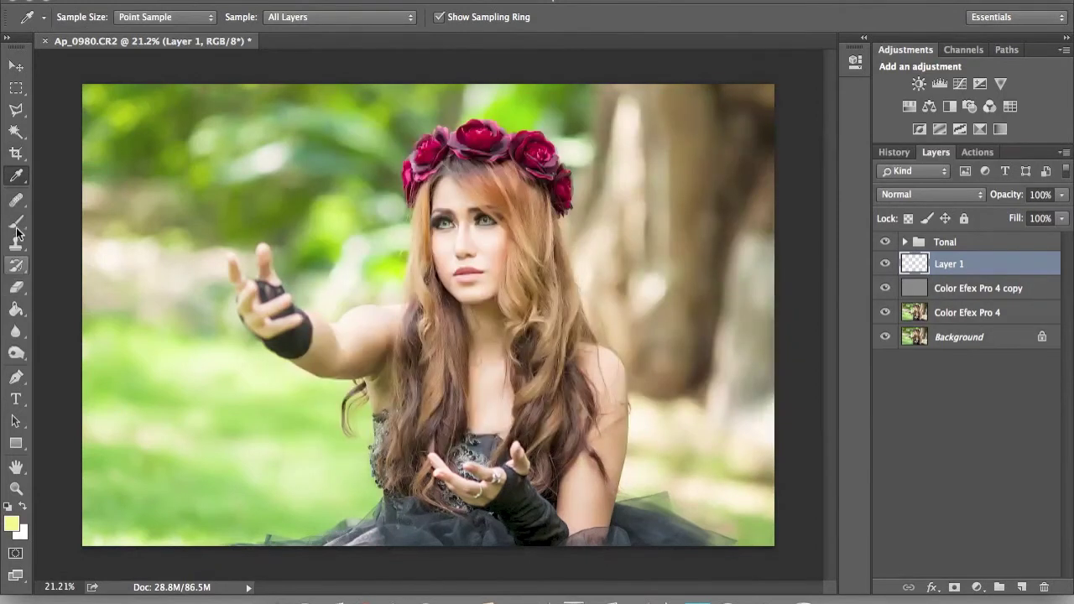
click(16, 309)
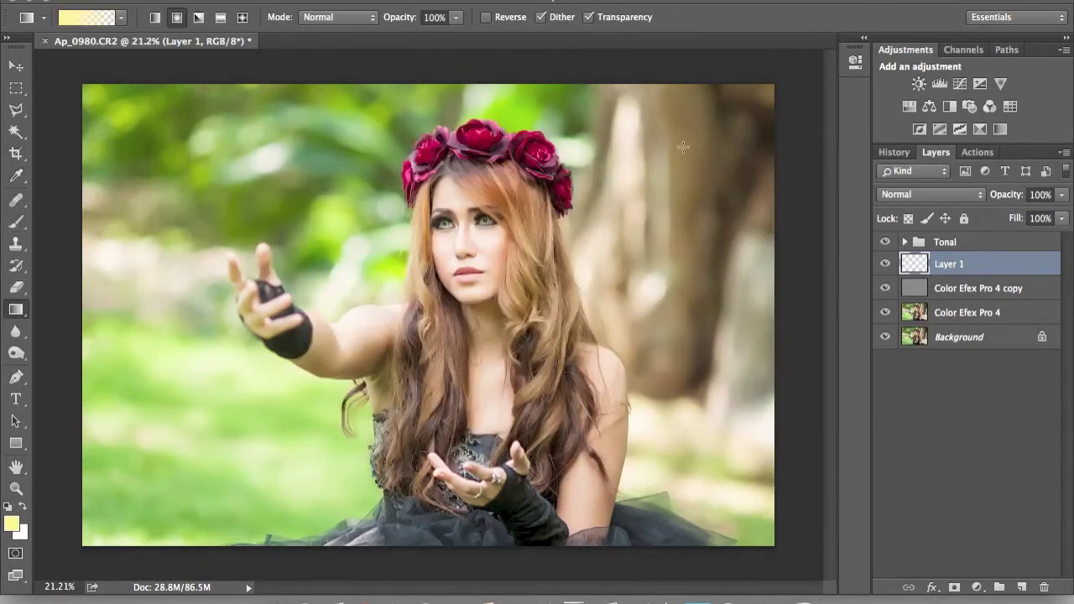
drag(475, 363, 688, 136)
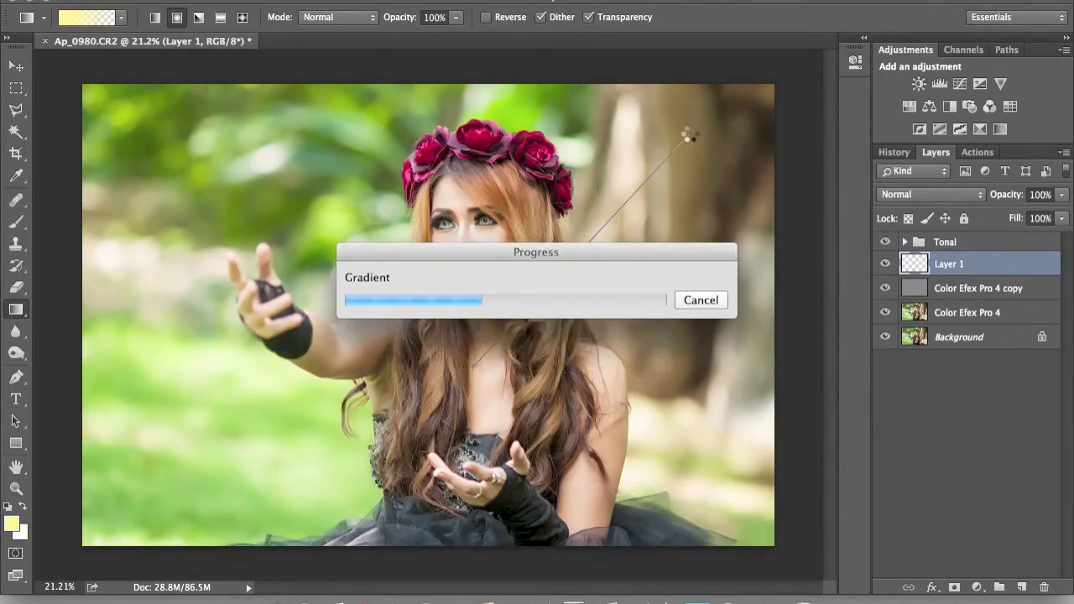
Erase the yellow haze from the woman's face, hair, skirt, outstretched arm and glove.
key(e)
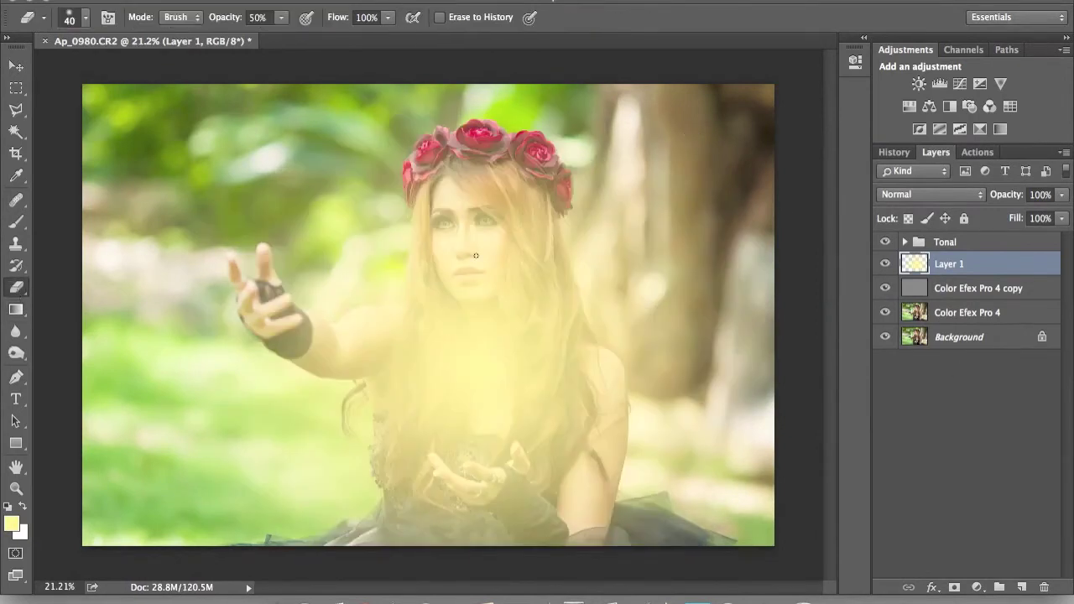
mouse_move(472, 202)
mouse_down()
mouse_move(479, 328)
mouse_move(486, 238)
mouse_move(455, 444)
mouse_move(516, 479)
mouse_move(528, 468)
mouse_move(470, 420)
mouse_move(403, 436)
mouse_move(487, 470)
mouse_move(525, 376)
mouse_move(580, 420)
mouse_move(537, 529)
mouse_move(492, 579)
mouse_move(392, 580)
mouse_up()
key(0)
key(bracketright)
key(bracketright)
key(bracketright)
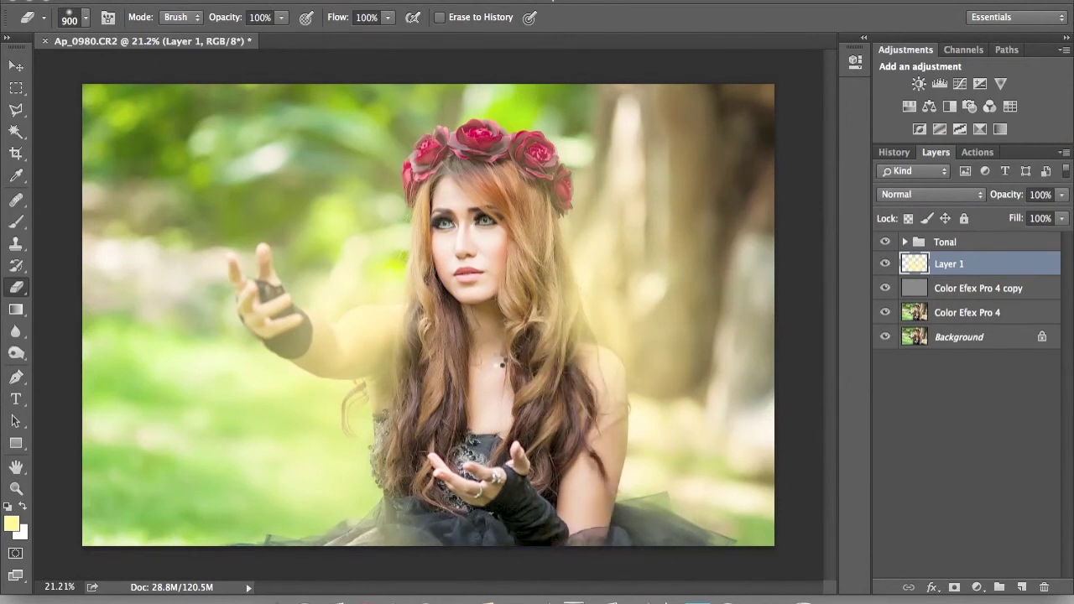
mouse_move(500, 361)
mouse_down()
mouse_move(390, 359)
mouse_move(402, 538)
mouse_up()
drag(629, 528, 663, 529)
drag(386, 529, 319, 529)
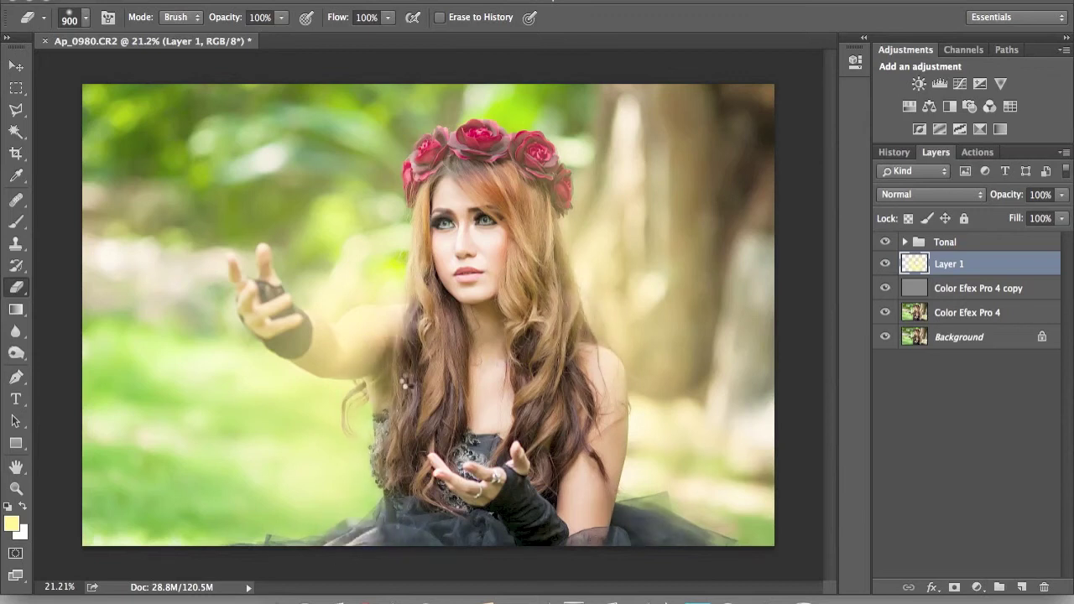
key(bracketleft)
key(bracketleft)
key(bracketleft)
drag(263, 312, 419, 344)
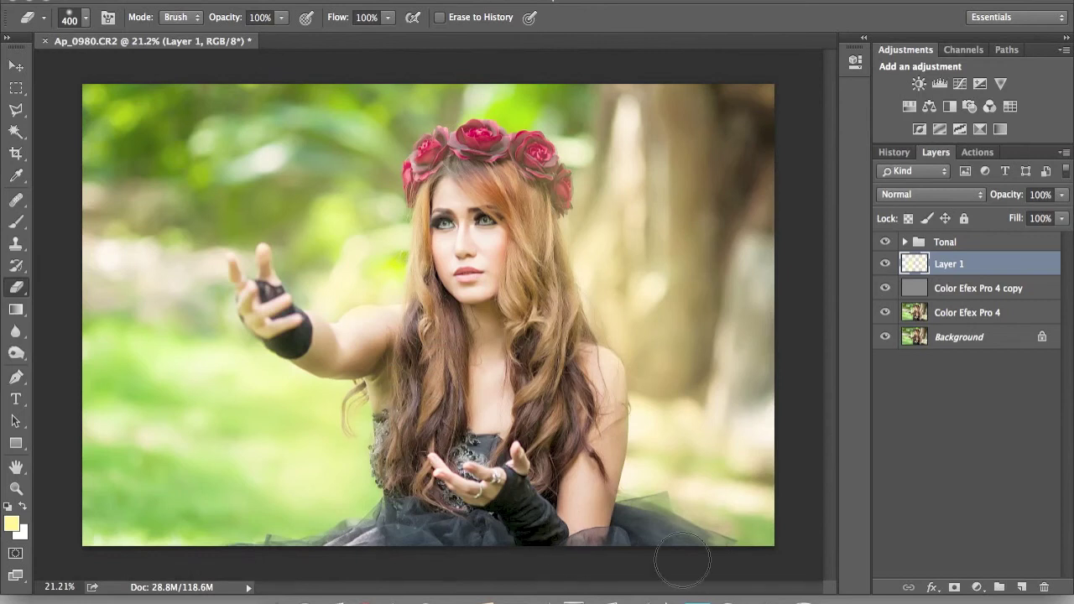
Set Layer 1 to Overlay, duplicate it twice, and set Layer 1 copy 2 to Screen.
click(932, 194)
click(920, 379)
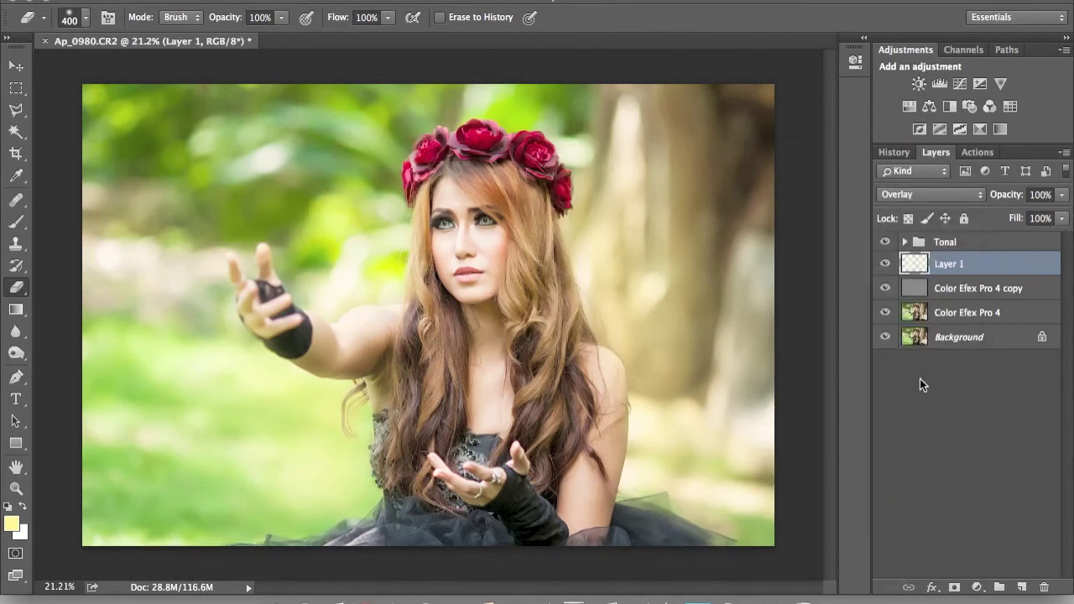
key(ctrl+j)
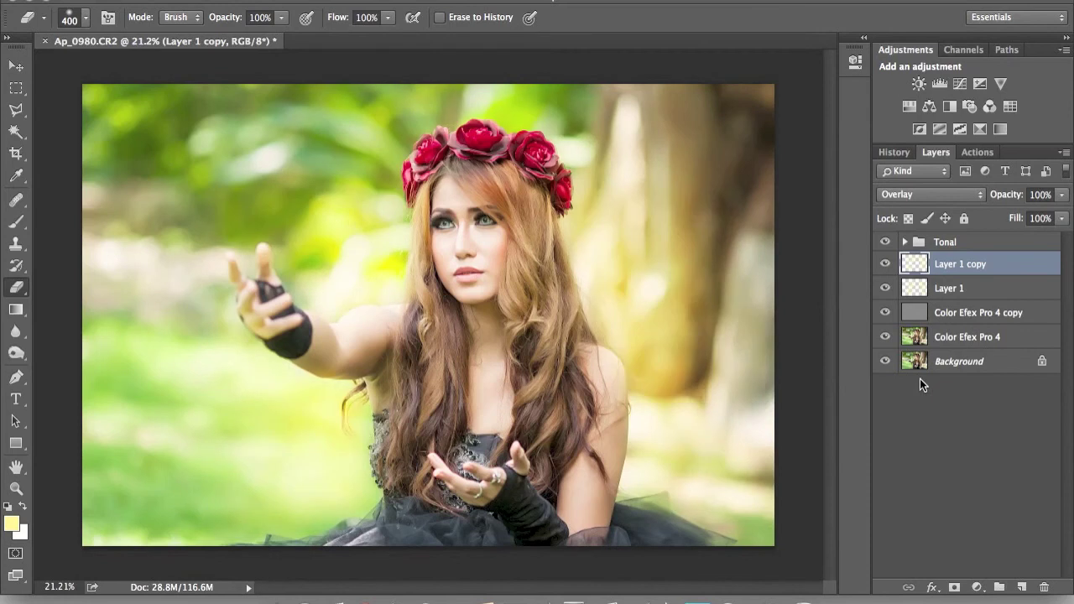
key(ctrl+j)
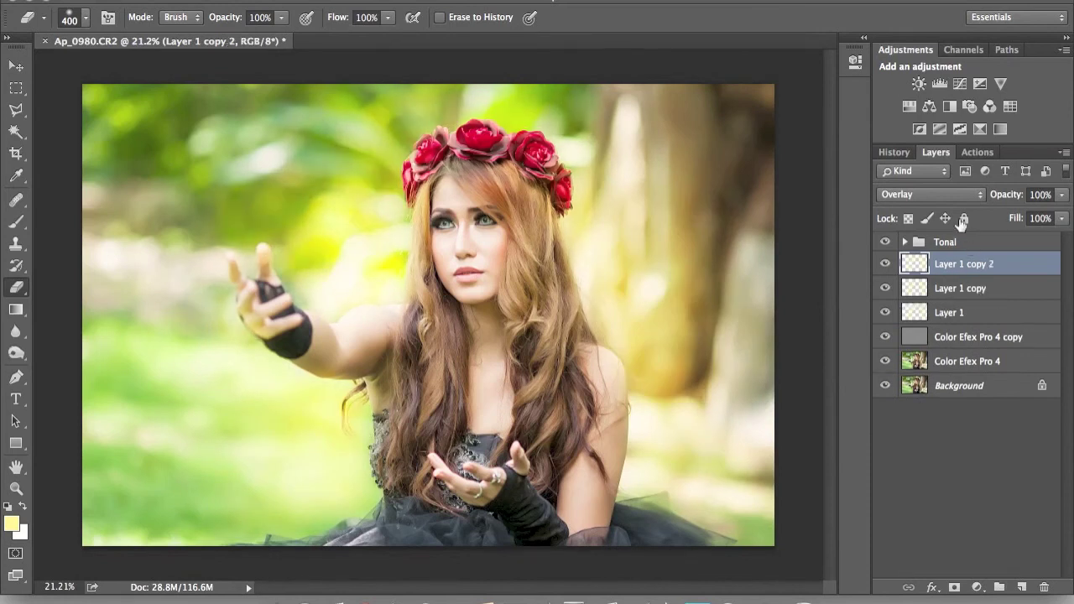
click(945, 194)
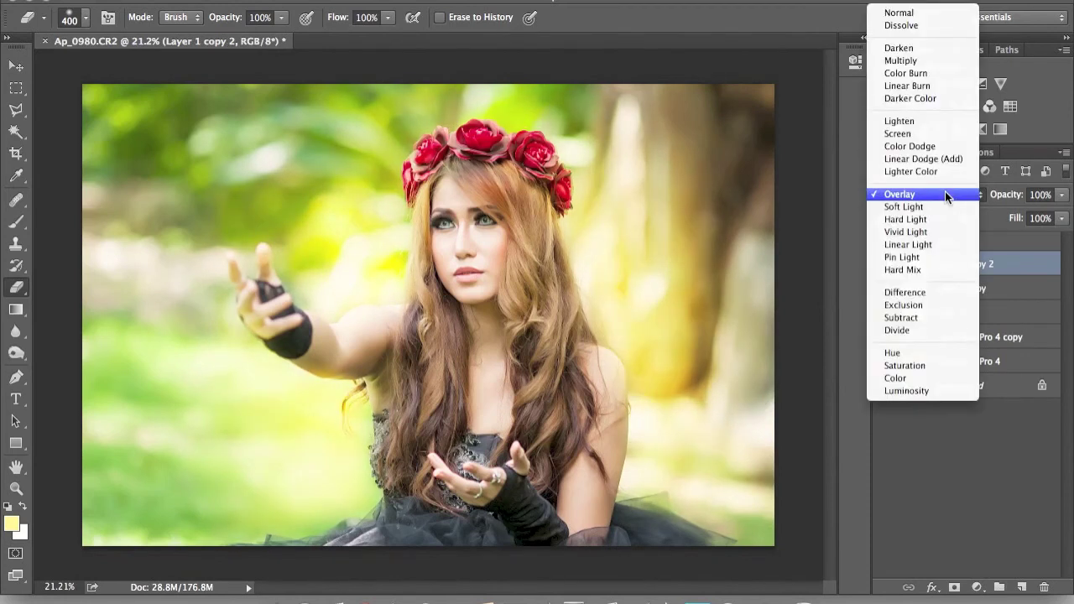
click(923, 135)
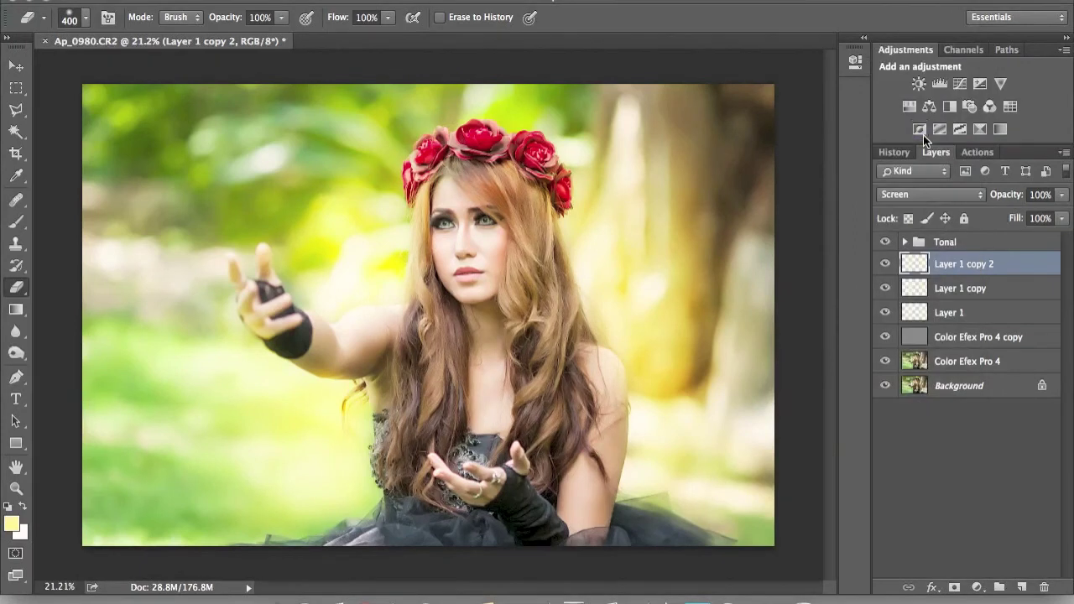
Set Layer 1 copy to Soft Light and lower Layer 1's opacity to 55%.
click(948, 291)
click(946, 198)
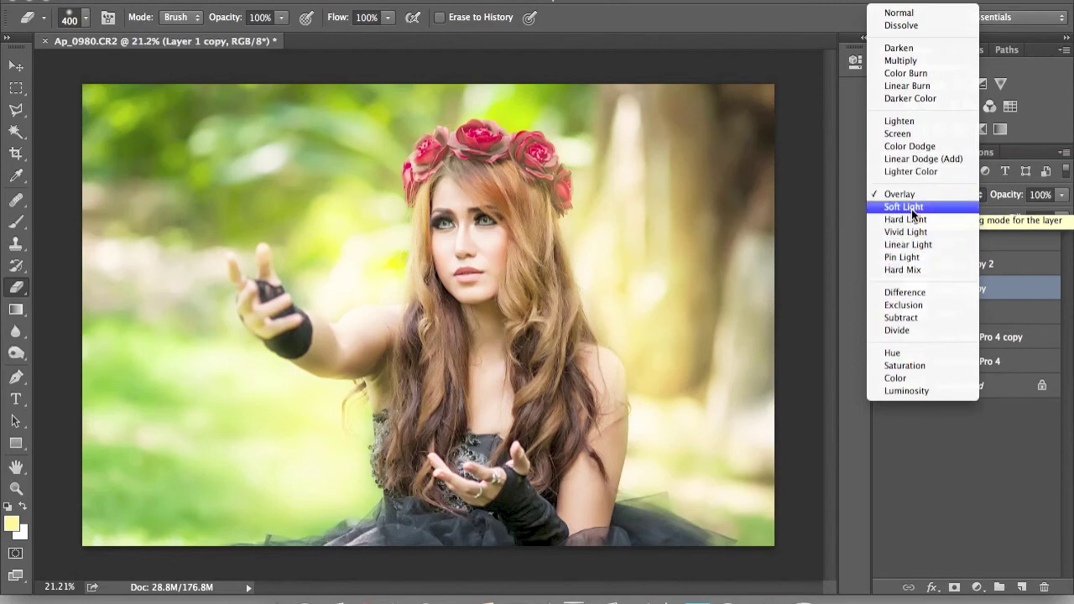
click(913, 210)
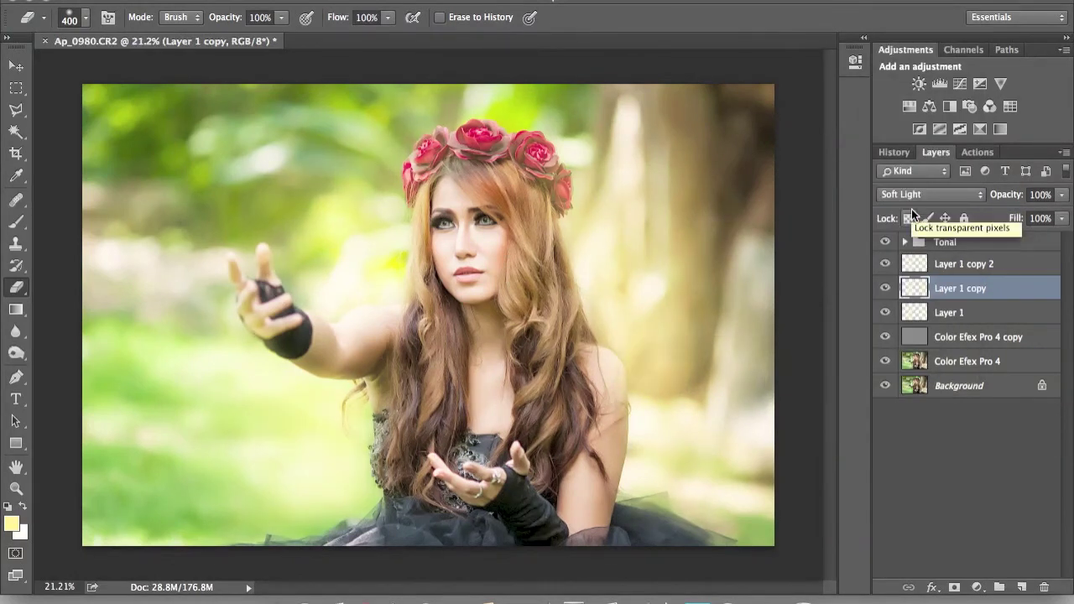
click(963, 264)
click(1063, 218)
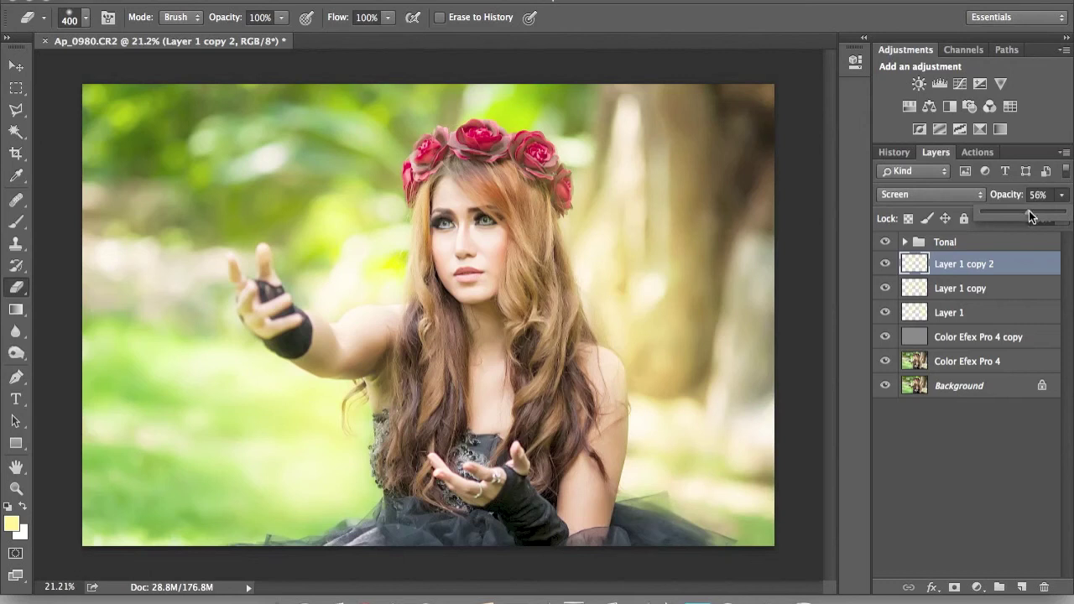
click(957, 318)
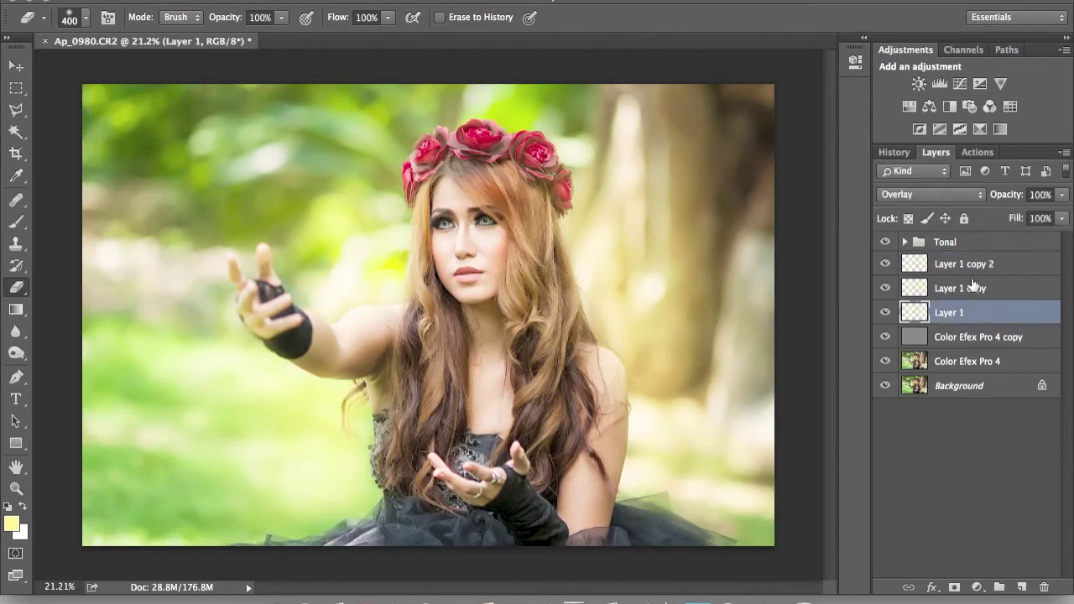
click(1063, 195)
drag(1064, 211, 1027, 210)
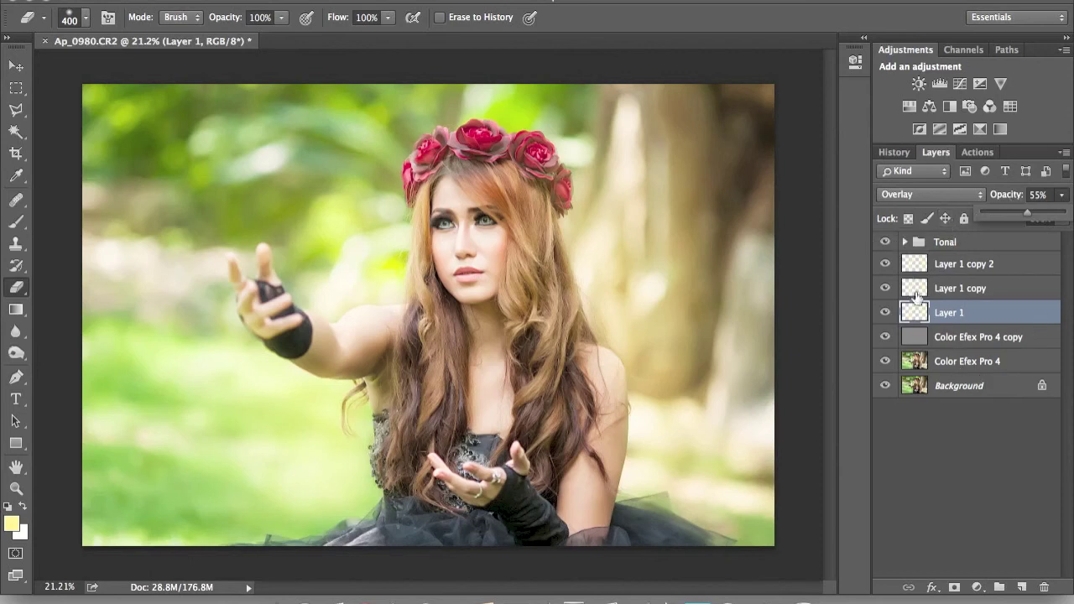
click(933, 270)
Select Layer 1 copy 2, Layer 1 copy and Layer 1 together for a shared 36% opacity.
shift+click(937, 312)
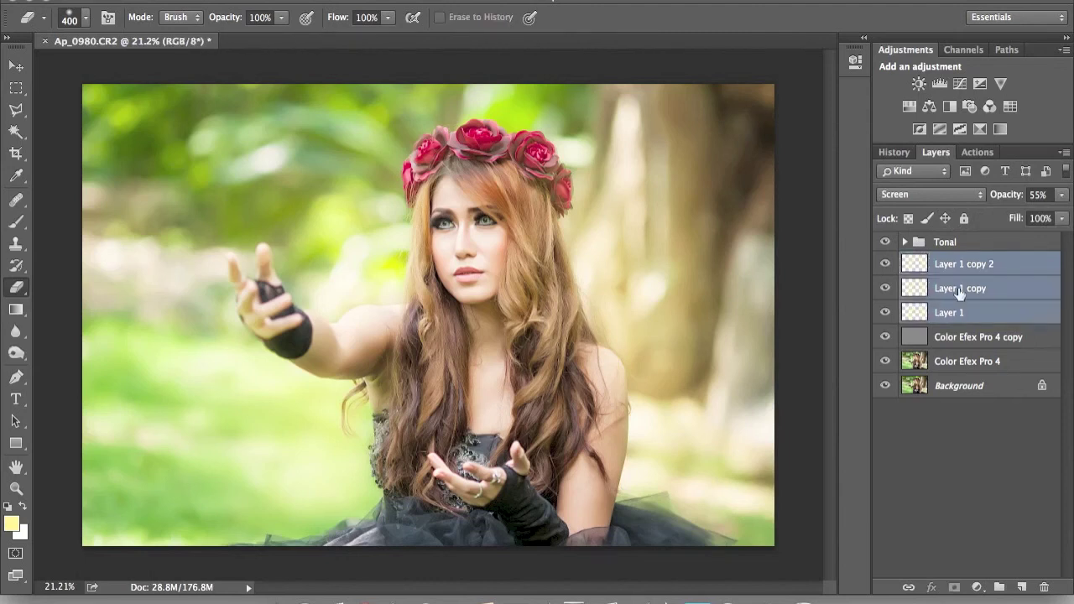
click(1062, 194)
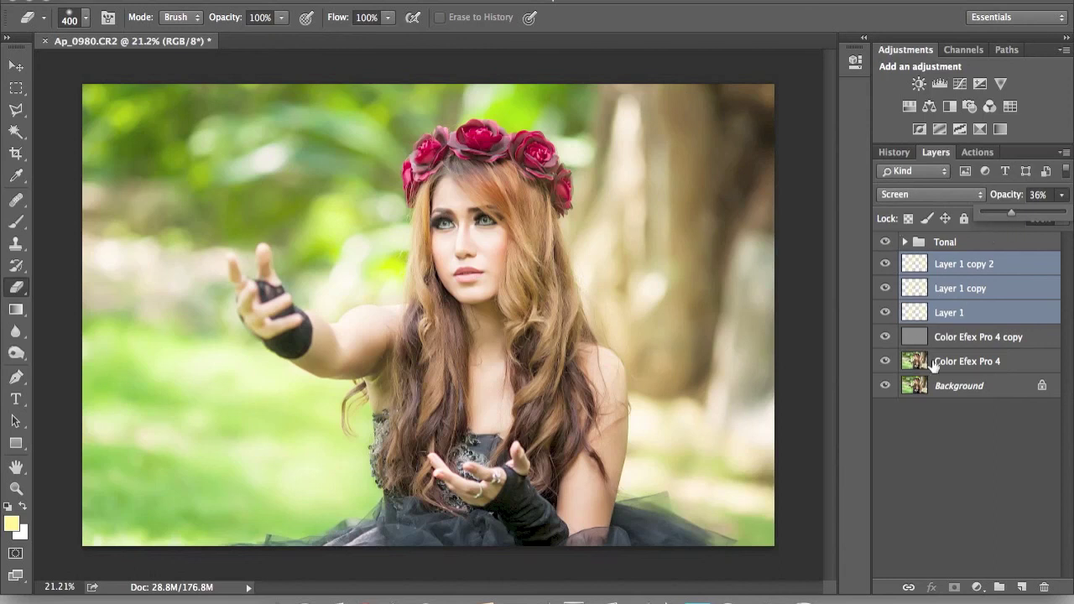
Select the Color Efex Pro 4 layer and switch to the Brush tool for the signature.
click(933, 440)
click(965, 361)
key(b)
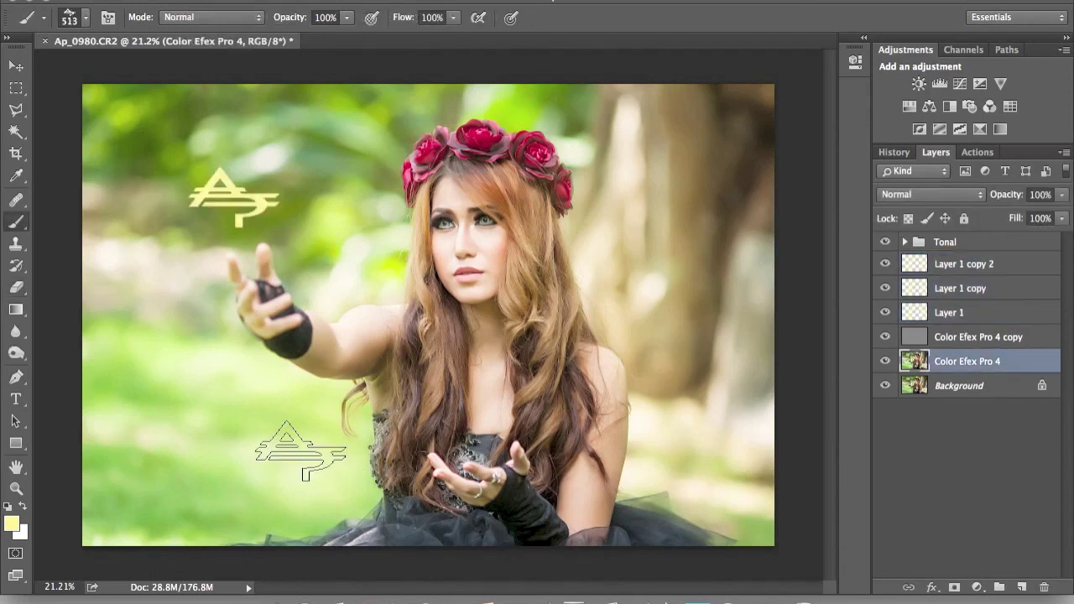